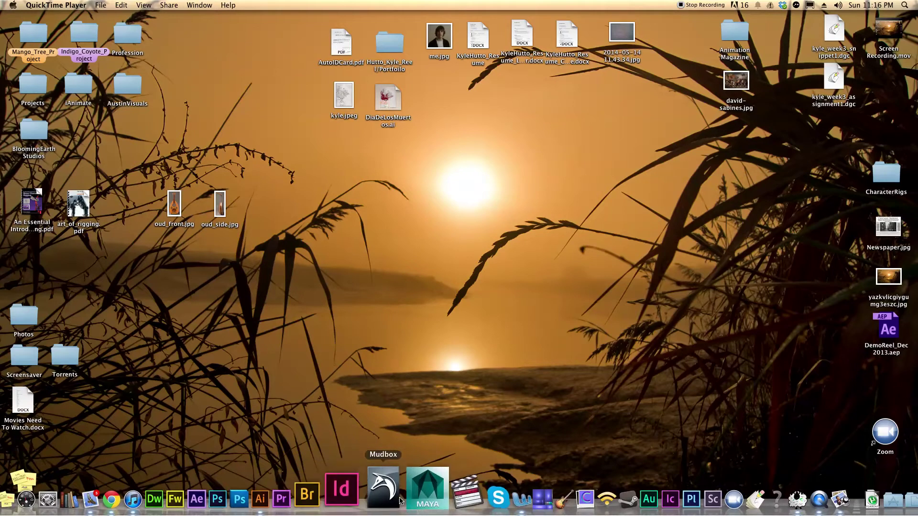
# Step: Switch to Maya and show the Channel Box / Layer Editor in place of the Attribute Editor
pyautogui.click(414, 482)
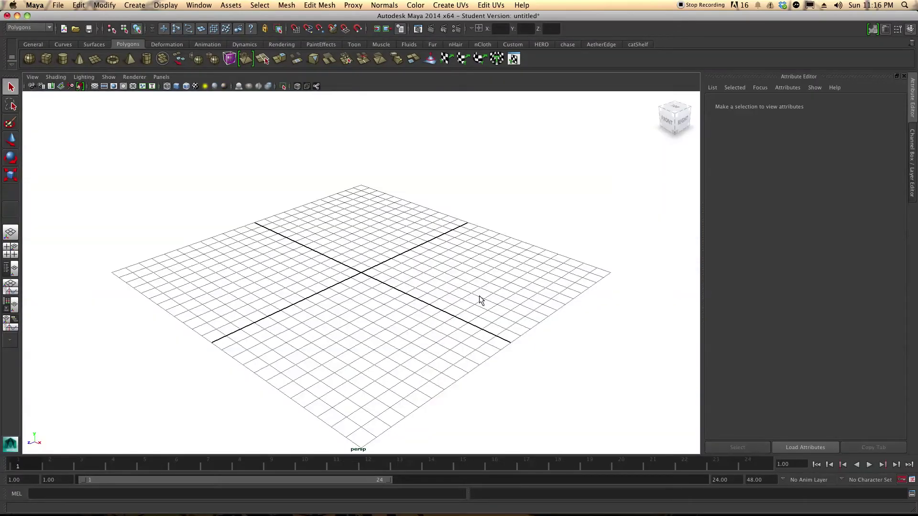
pyautogui.click(913, 145)
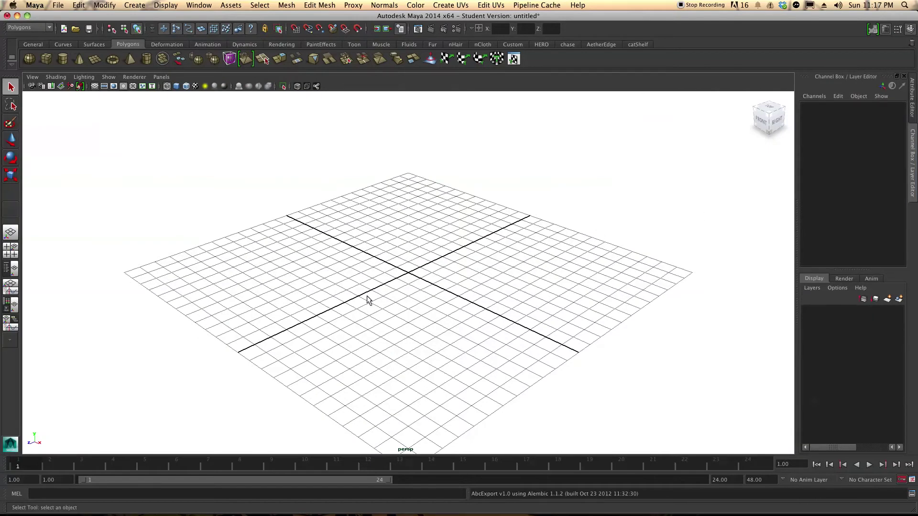
# Step: Display the four-view layout and slightly enlarge the top and perspective views
pyautogui.keyDown('alt'); pyautogui.moveTo(362, 297); pyautogui.dragTo(389, 290); pyautogui.keyUp('alt')
pyautogui.press('space')
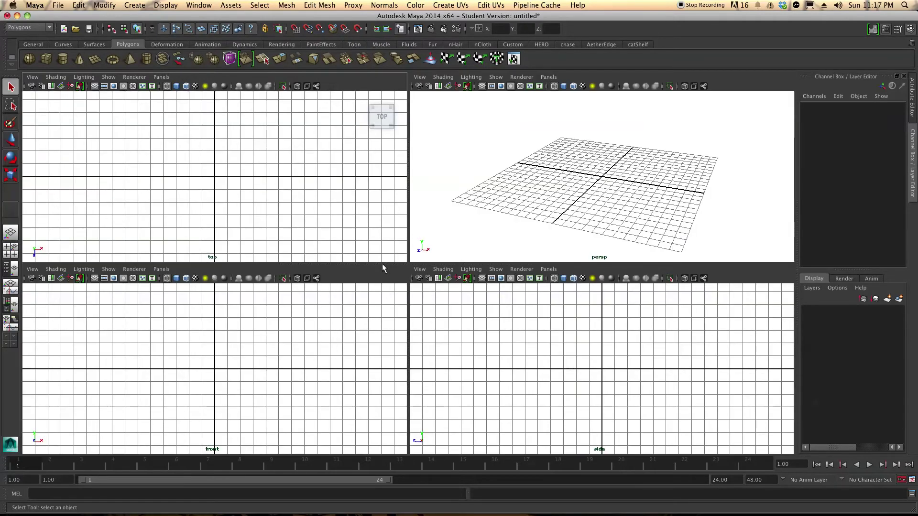
pyautogui.moveTo(383, 263)
pyautogui.mouseDown()
pyautogui.moveTo(380, 400)
pyautogui.moveTo(401, 223)
pyautogui.moveTo(407, 307)
pyautogui.moveTo(410, 289)
pyautogui.moveTo(397, 284)
pyautogui.moveTo(395, 266)
pyautogui.mouseUp()
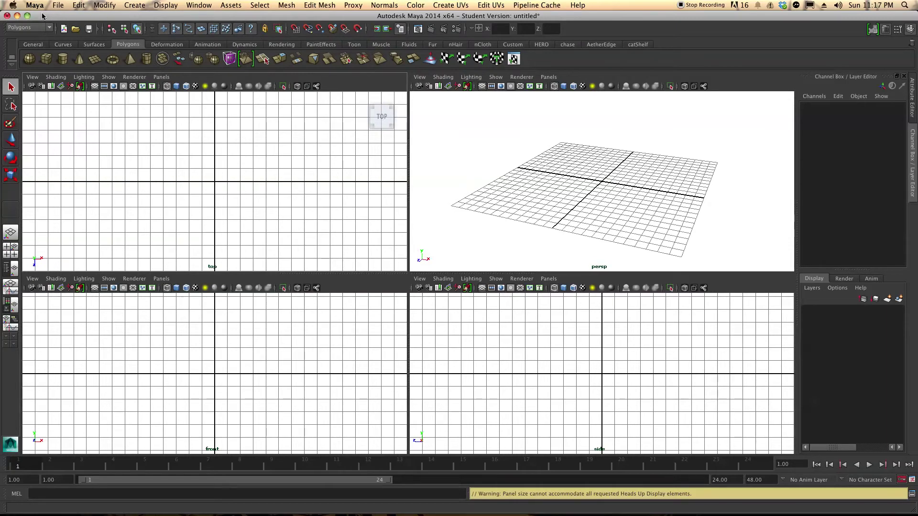
# Step: Switch the menu set to Surfaces and return it to Polygons
pyautogui.click(29, 27)
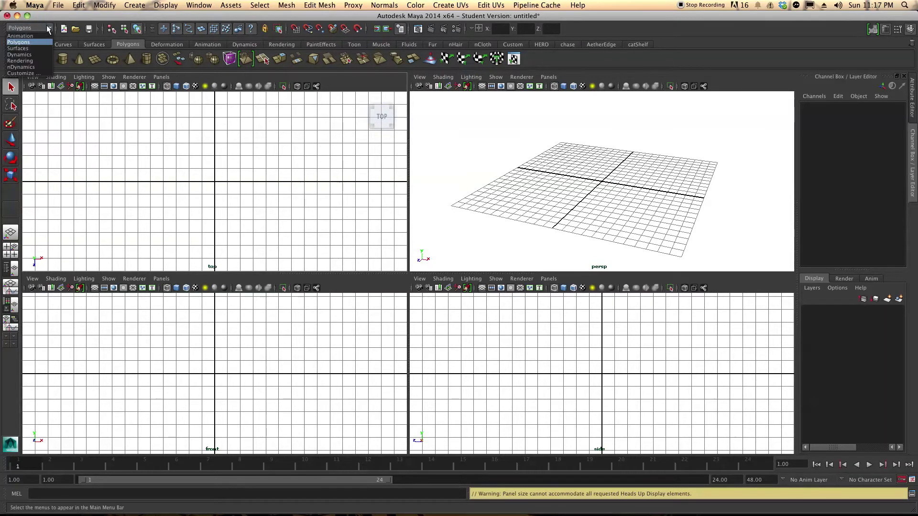
pyautogui.click(28, 43)
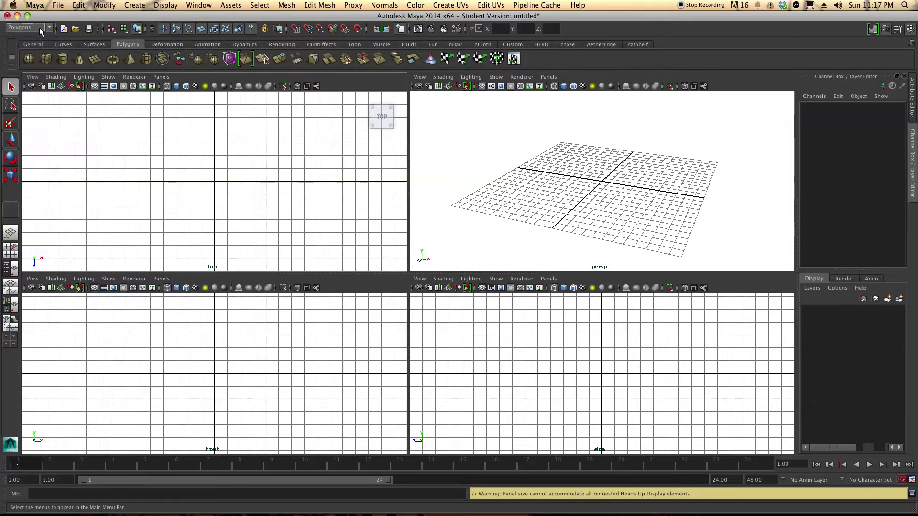
pyautogui.click(42, 27)
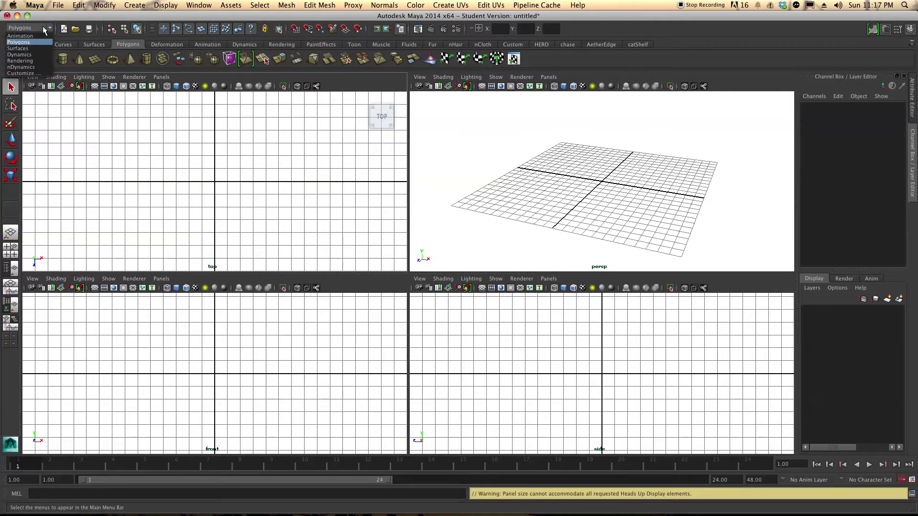
pyautogui.click(27, 48)
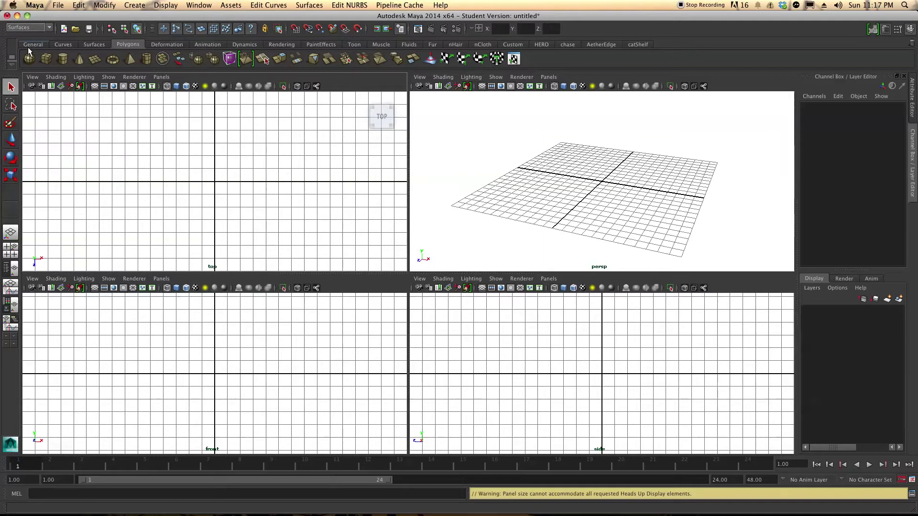
pyautogui.click(47, 27)
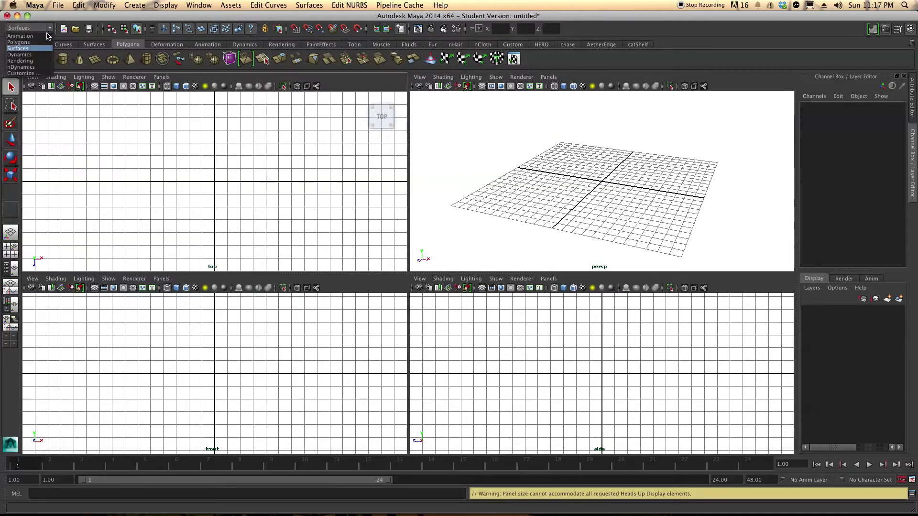
pyautogui.click(41, 42)
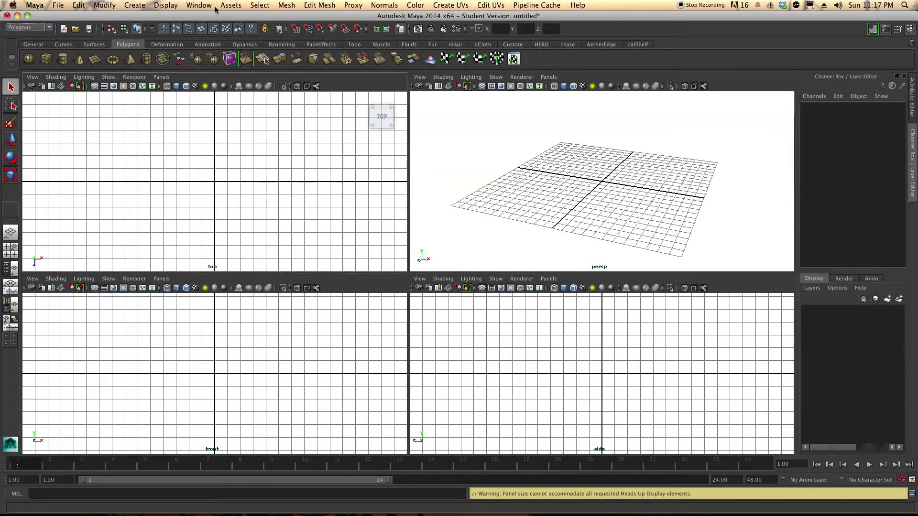
# Step: Detach the Edit Mesh commands as a floating window and place it over the perspective view beside the Channel Box
pyautogui.click(286, 6)
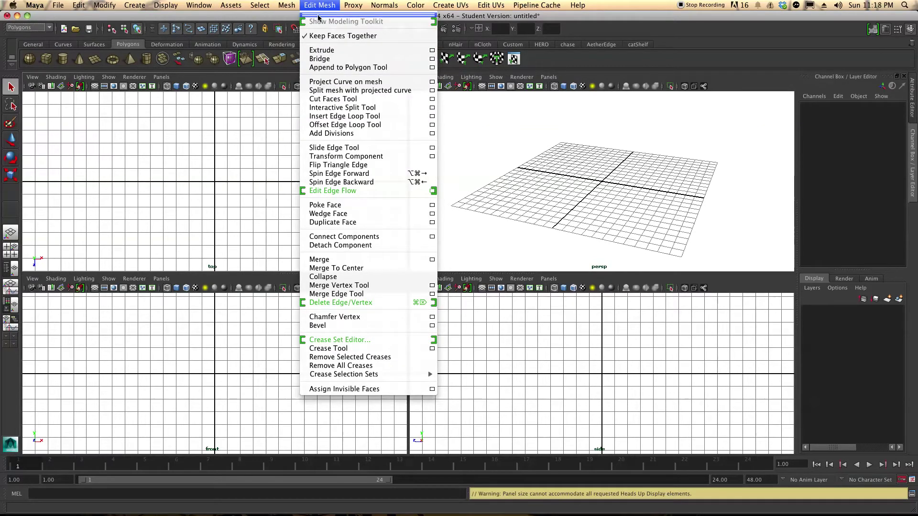
pyautogui.click(324, 17)
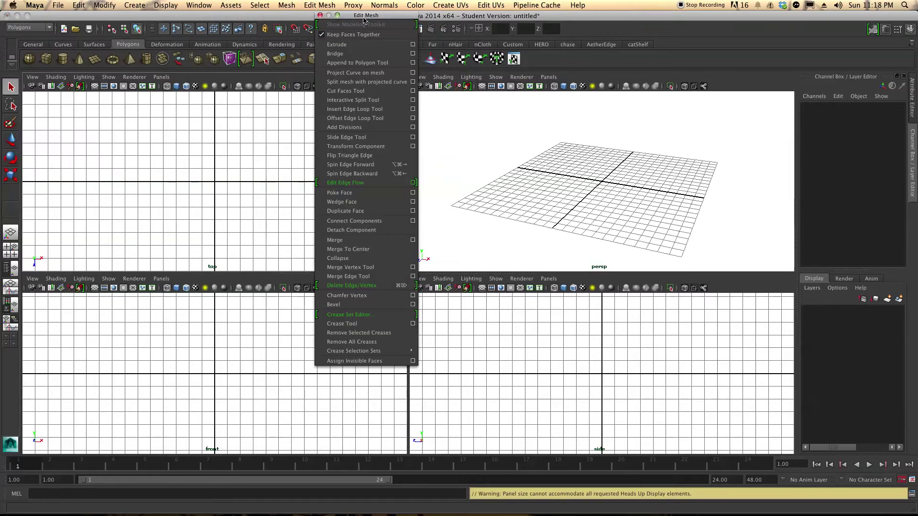
pyautogui.moveTo(377, 21); pyautogui.dragTo(760, 94)
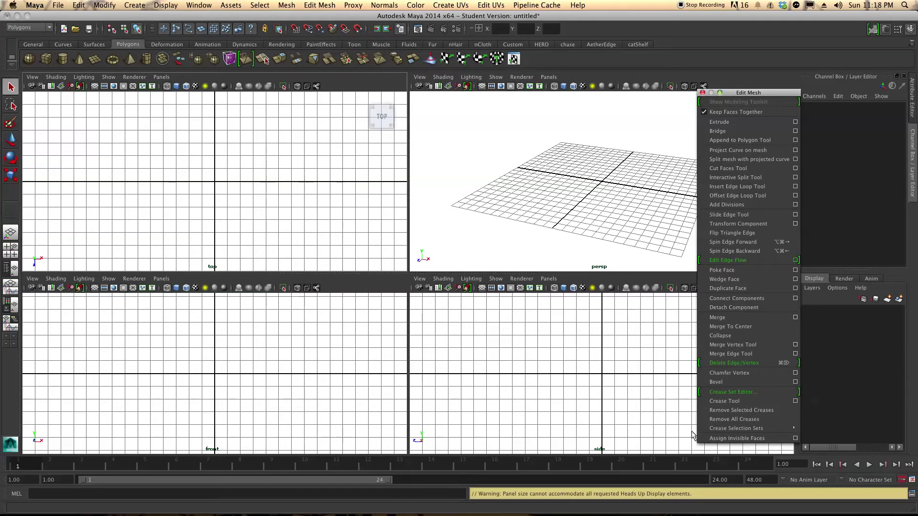
pyautogui.click(567, 148)
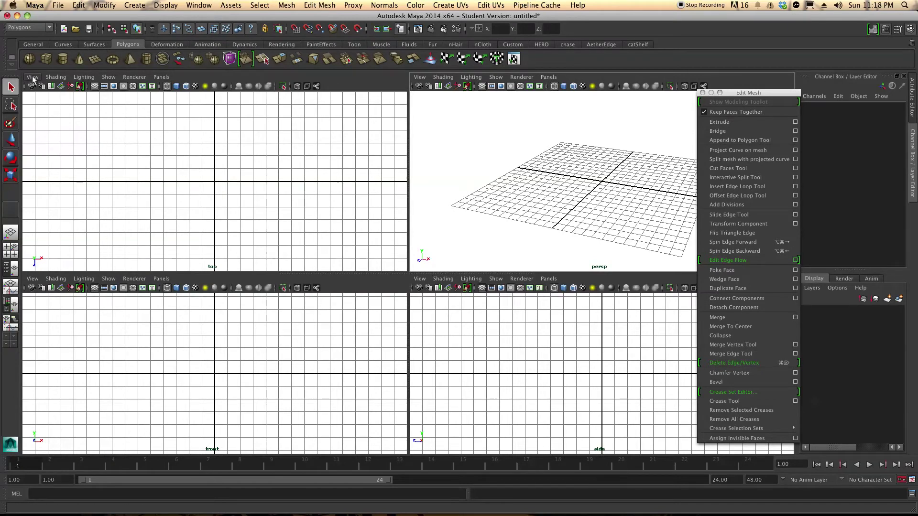
# Step: Open the Select Tool settings, turn Soft Select on and off again, and close the settings
pyautogui.doubleClick(11, 87)
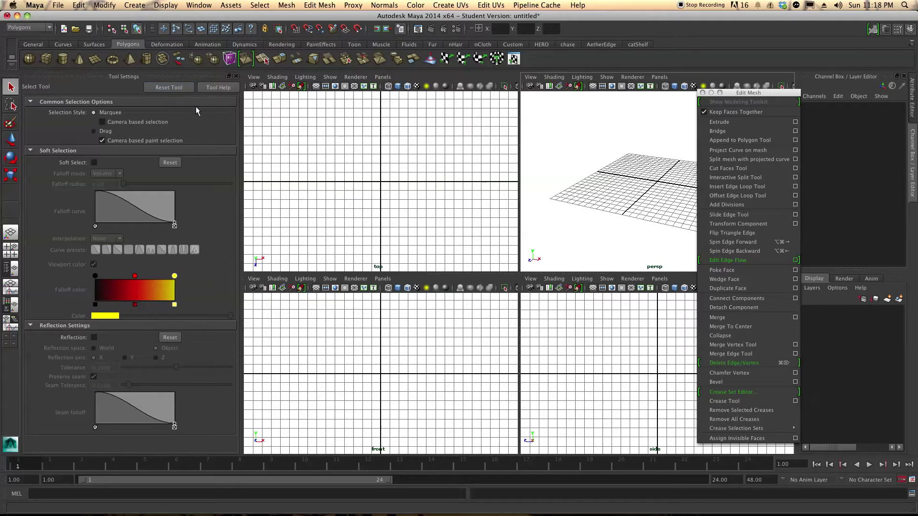
pyautogui.click(94, 163)
pyautogui.click(94, 163)
pyautogui.click(236, 77)
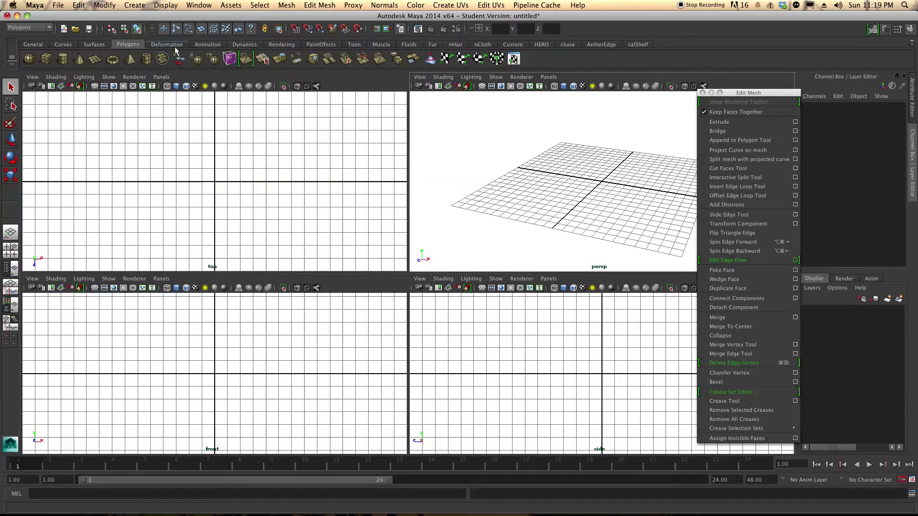
# Step: Create a polygon cube about 5 units on each side near the origin, drawing its base in the top view
pyautogui.click(129, 5)
pyautogui.moveTo(157, 30)
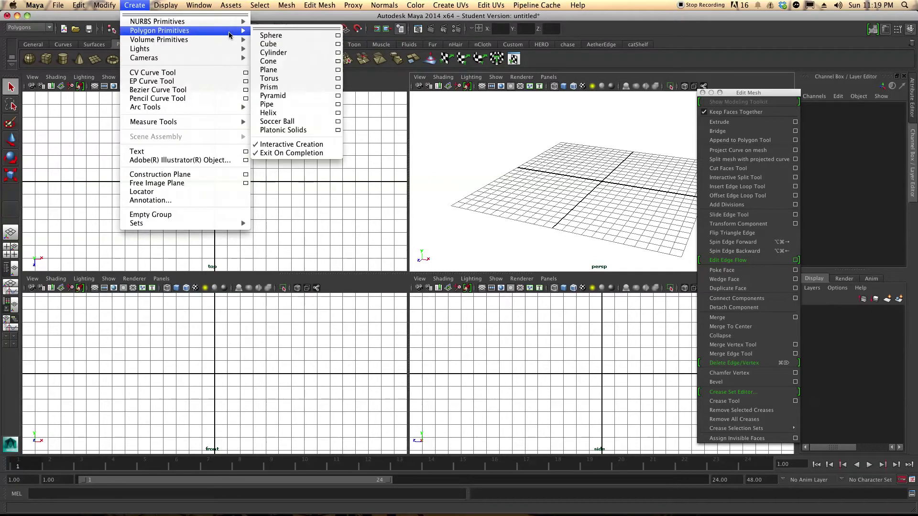
pyautogui.click(282, 46)
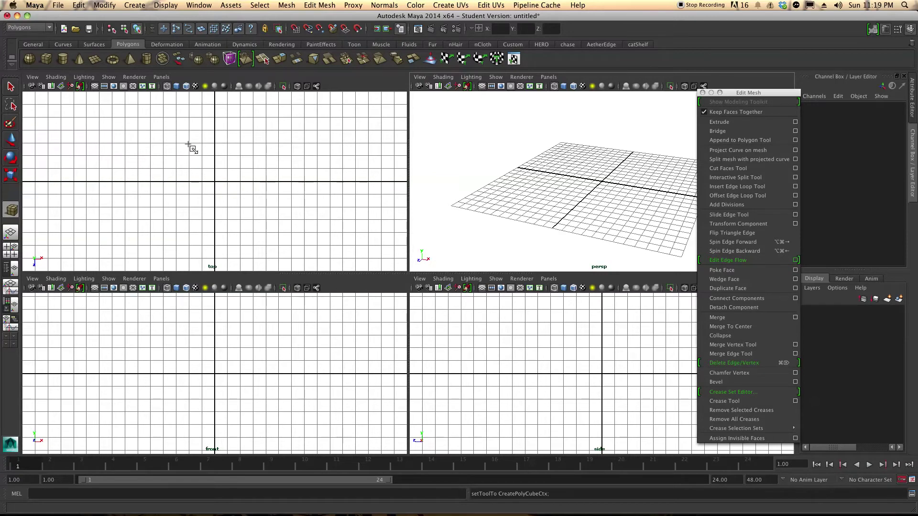
pyautogui.moveTo(188, 143); pyautogui.dragTo(253, 207)
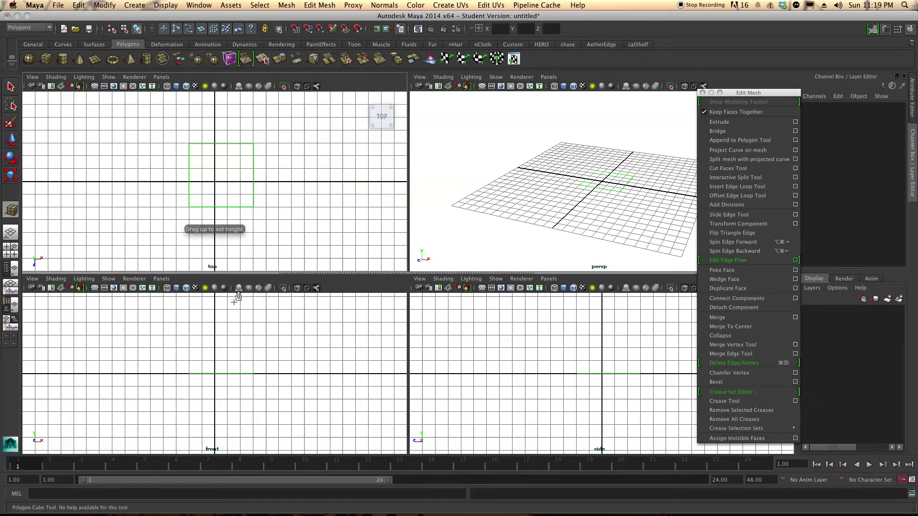
pyautogui.moveTo(228, 373); pyautogui.dragTo(244, 312)
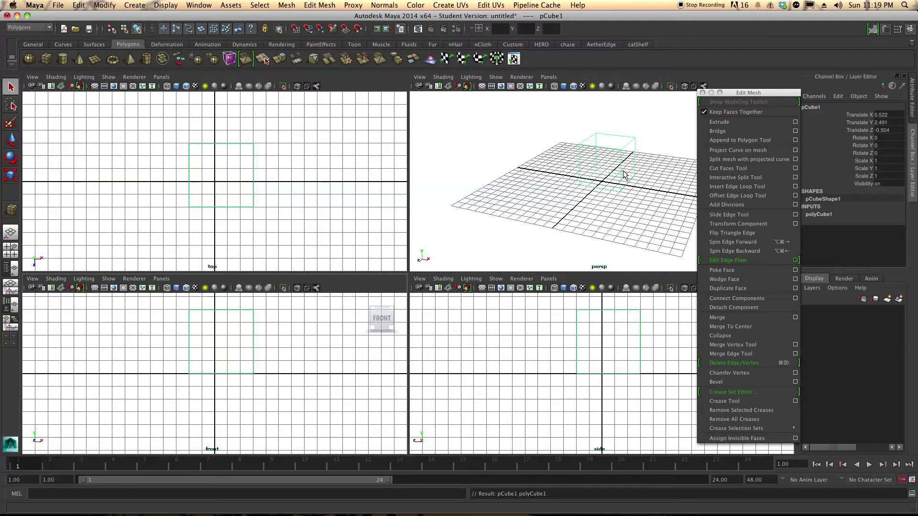
# Step: Display the cube shaded in the perspective view, comparing it with wireframe and keeping the four-view layout
pyautogui.press('space')
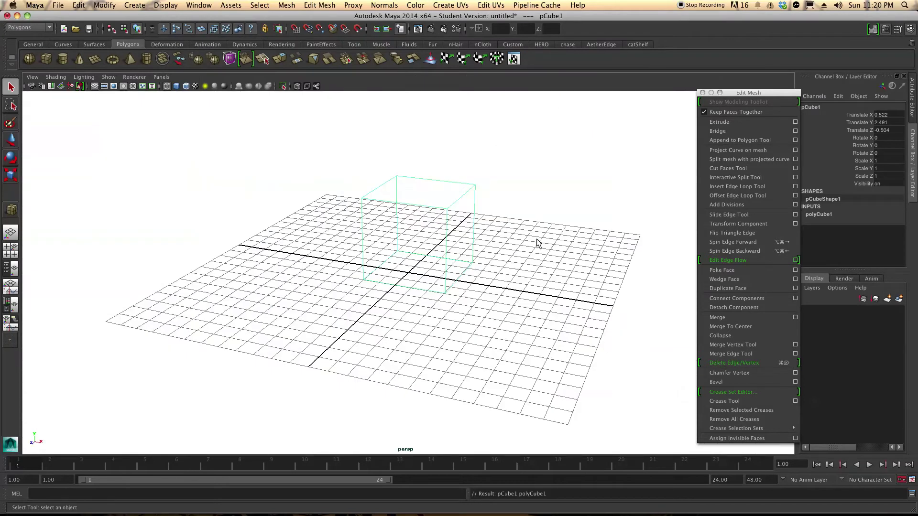
pyautogui.press('space')
pyautogui.press('5')
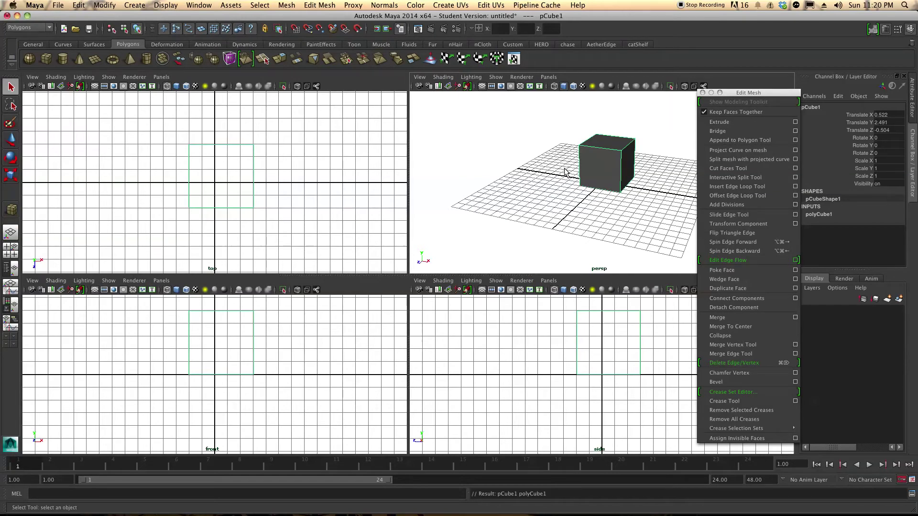
pyautogui.press('4')
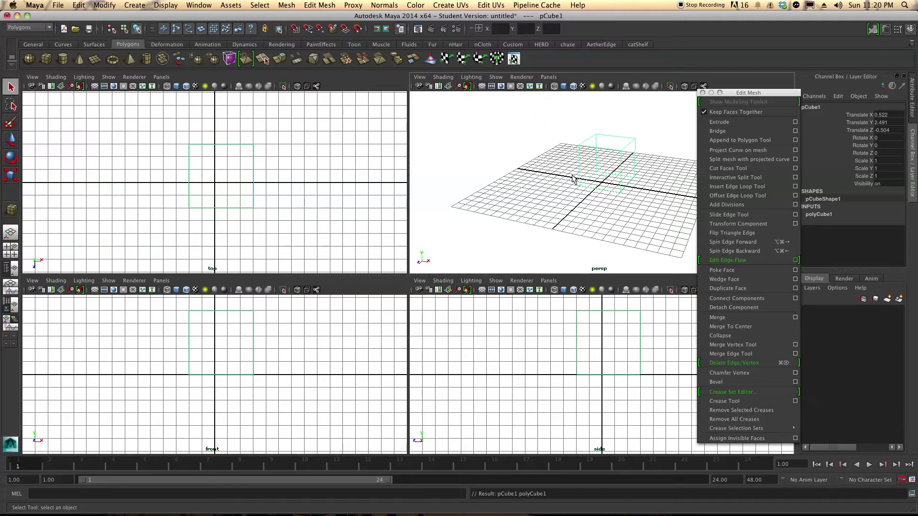
pyautogui.press('5')
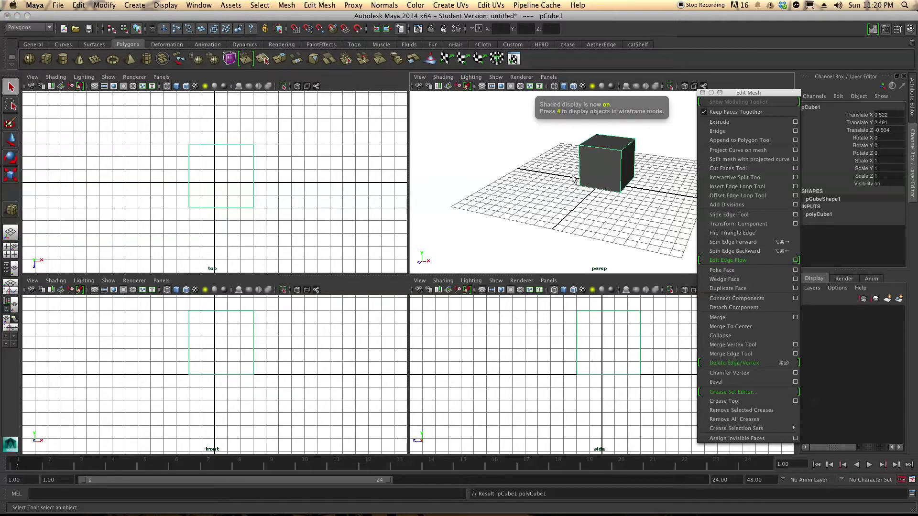
# Step: Preview the cube with smooth mesh display and return it to the unsmoothed display
pyautogui.press('3')
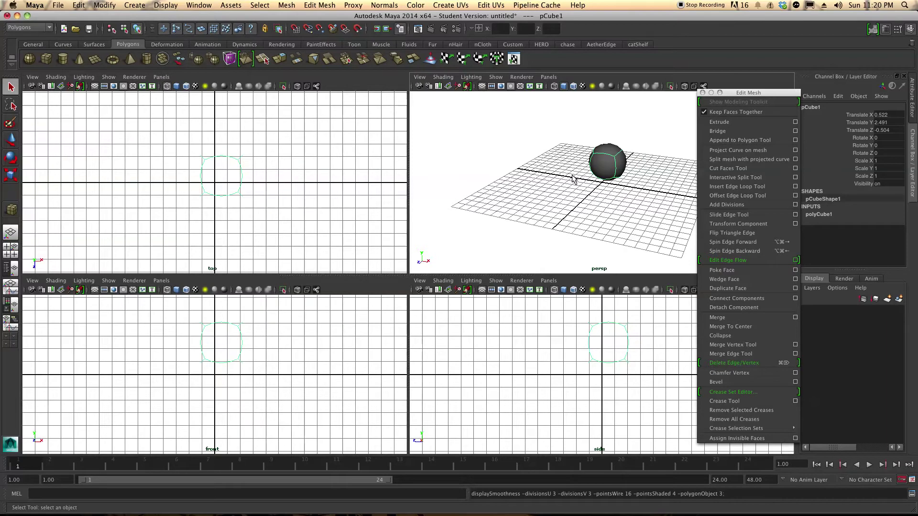
pyautogui.press('1')
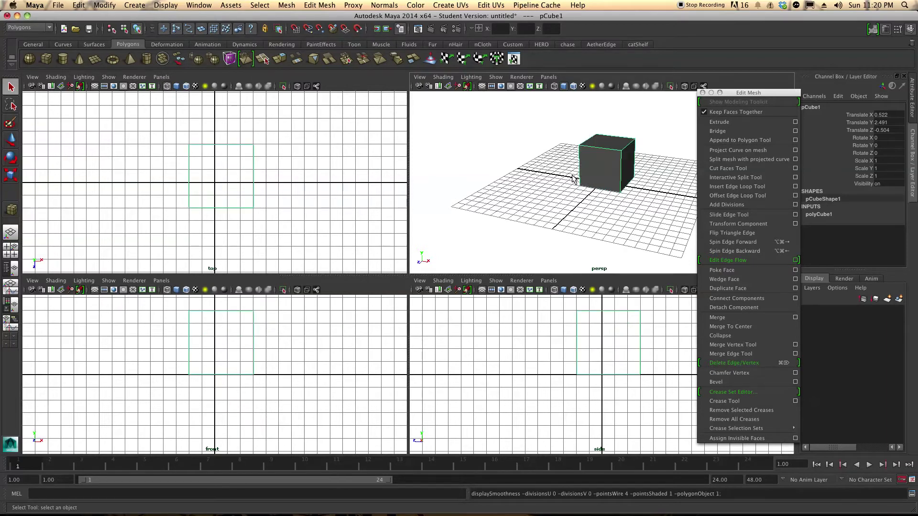
pyautogui.press('3')
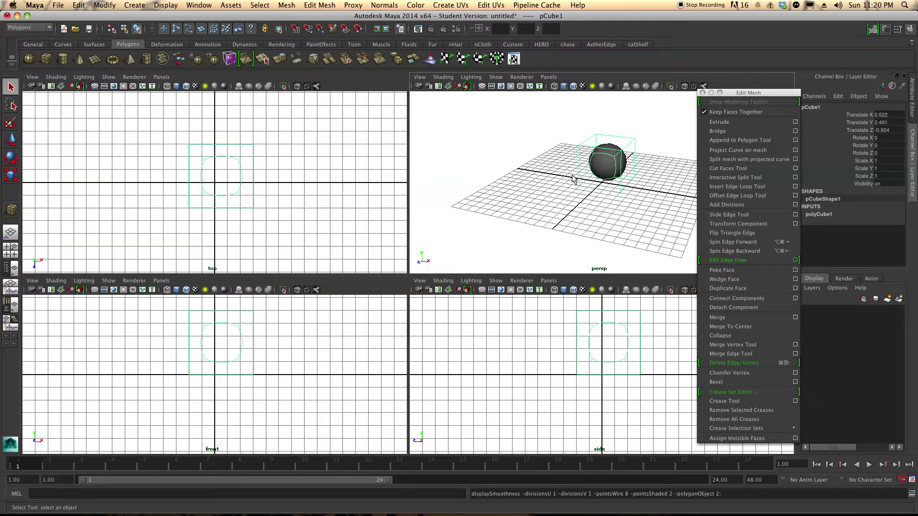
pyautogui.press('1')
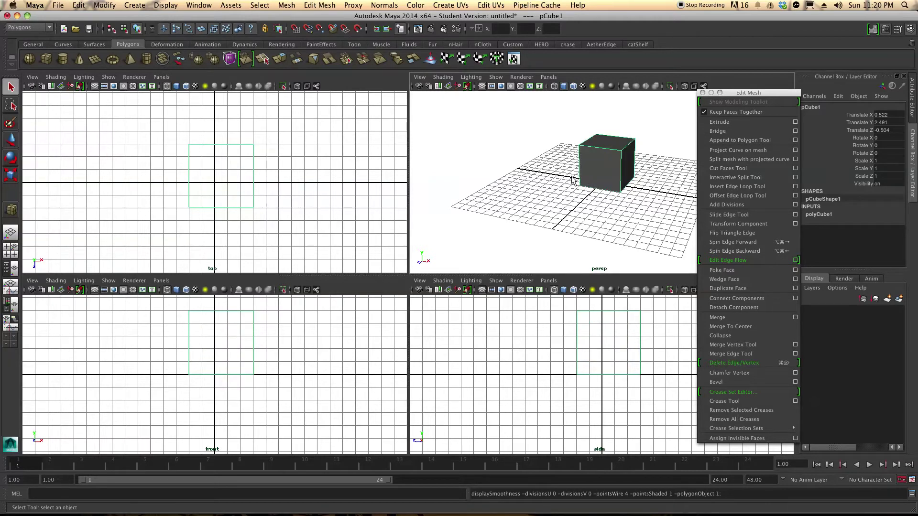
# Step: Set the cube's Subdivisions Width, Height and Depth to 2, and reselect the cube in the perspective view
pyautogui.keyDown('alt'); pyautogui.moveTo(587, 183); pyautogui.dragTo(533, 203); pyautogui.keyUp('alt')
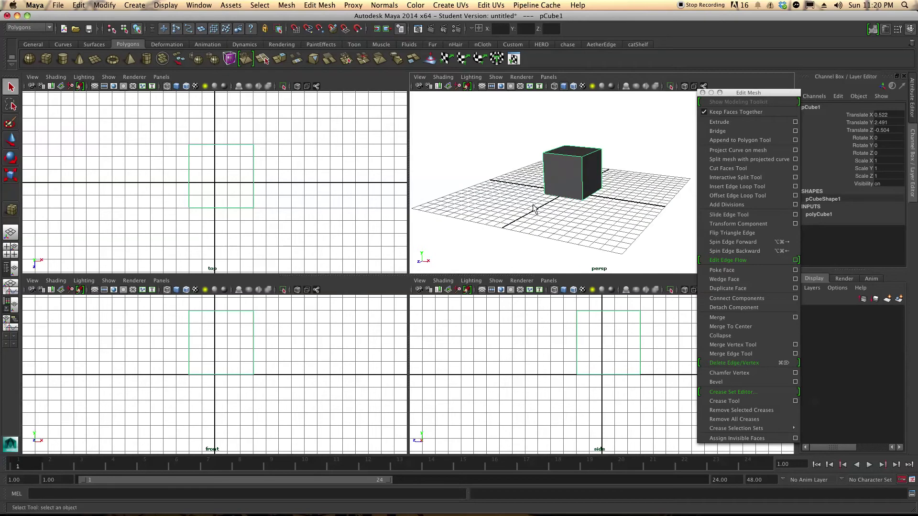
pyautogui.moveTo(772, 92); pyautogui.dragTo(760, 87)
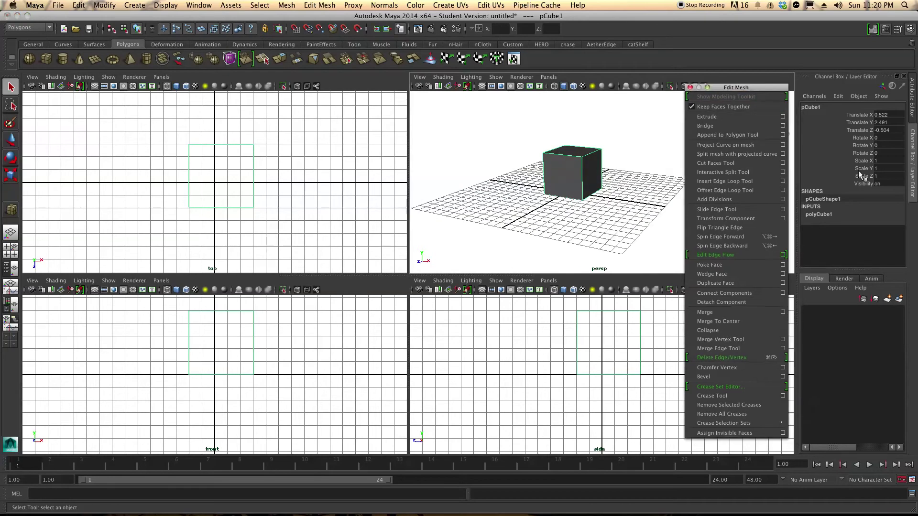
pyautogui.click(820, 215)
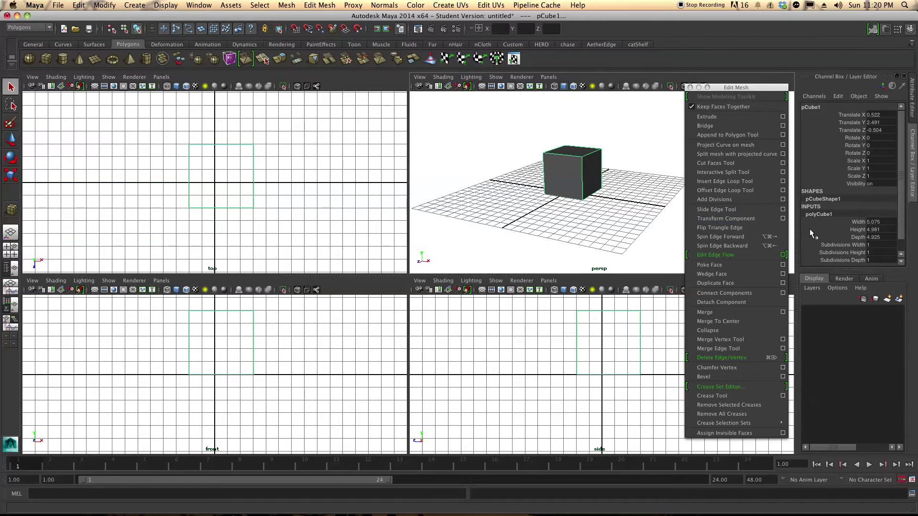
pyautogui.scroll(-1, 875, 244)
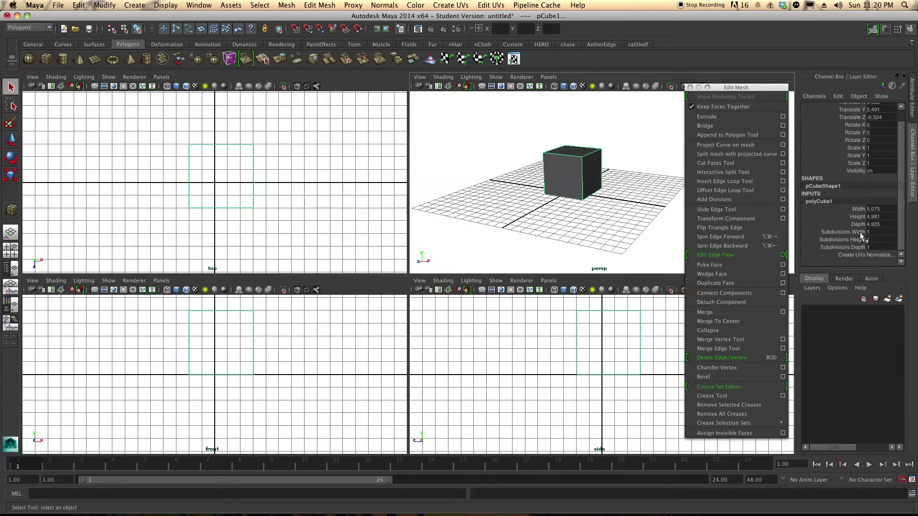
pyautogui.click(860, 233)
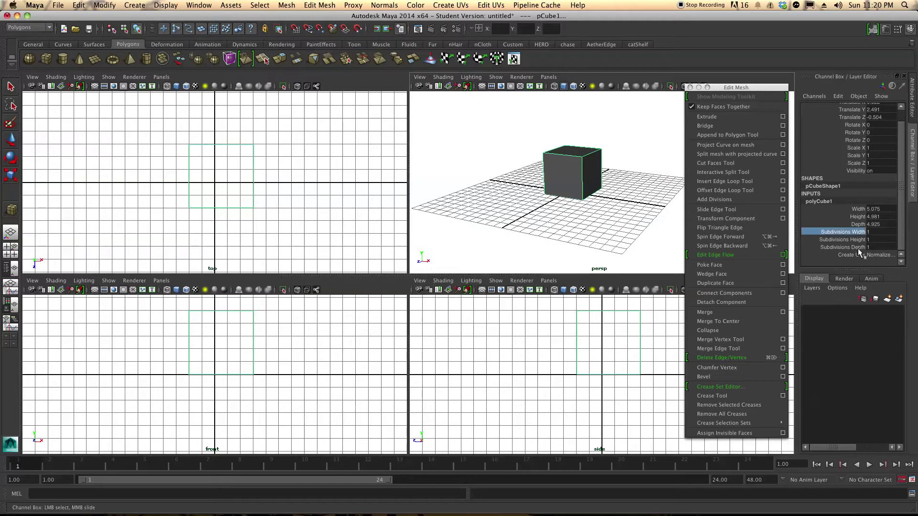
pyautogui.keyDown('shift'); pyautogui.click(858, 247); pyautogui.keyUp('shift')
pyautogui.moveTo(565, 239); pyautogui.dragTo(568, 239, button='middle')
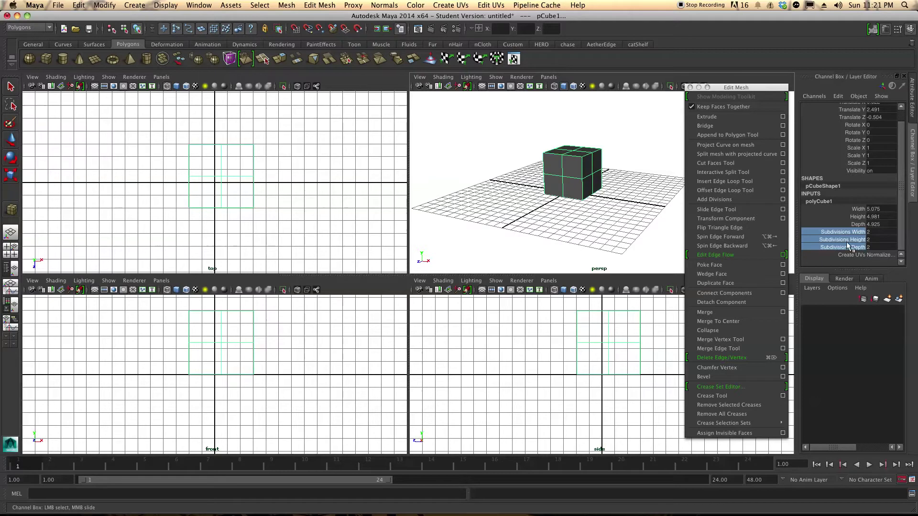
pyautogui.click(621, 205)
pyautogui.keyDown('alt'); pyautogui.moveTo(536, 209); pyautogui.dragTo(566, 184); pyautogui.keyUp('alt')
pyautogui.click(595, 183)
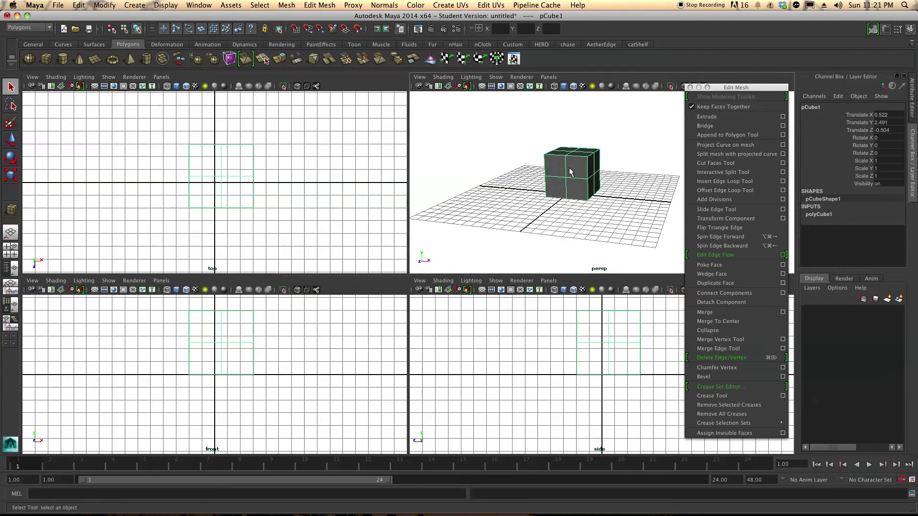
# Step: Switch the cube to edge selection, pick the upper middle edge of the front side and extend it to the full edge loop
pyautogui.rightClick(569, 172)
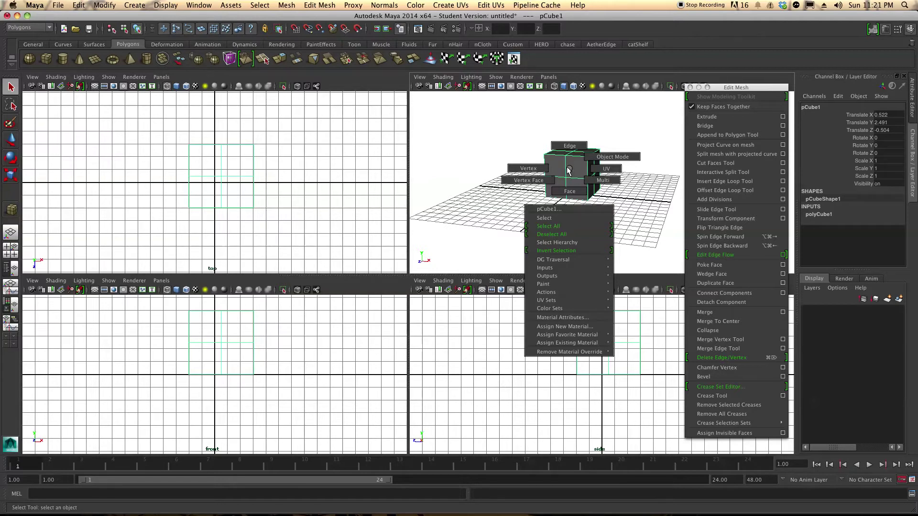
pyautogui.moveTo(569, 171); pyautogui.dragTo(569, 149, button='right')
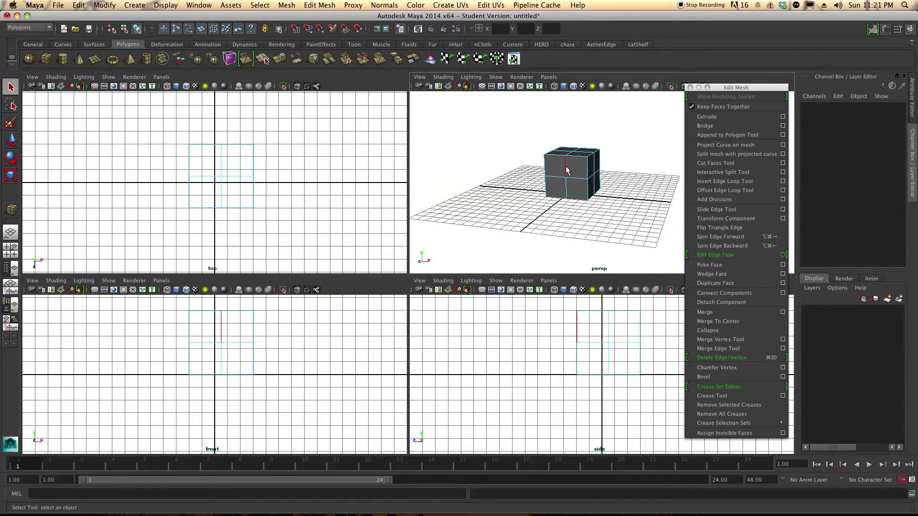
pyautogui.click(566, 171)
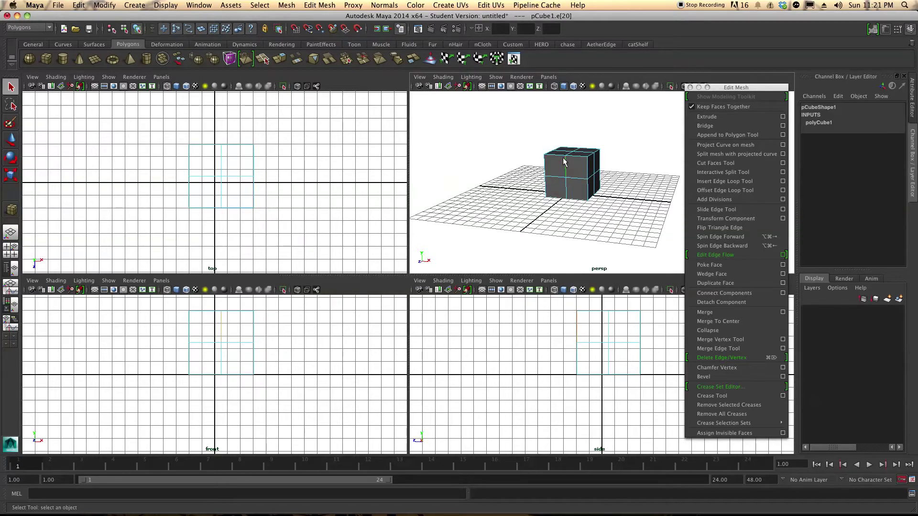
pyautogui.scroll(5, 556, 159)
pyautogui.keyDown('alt'); pyautogui.moveTo(568, 158); pyautogui.dragTo(574, 141); pyautogui.keyUp('alt')
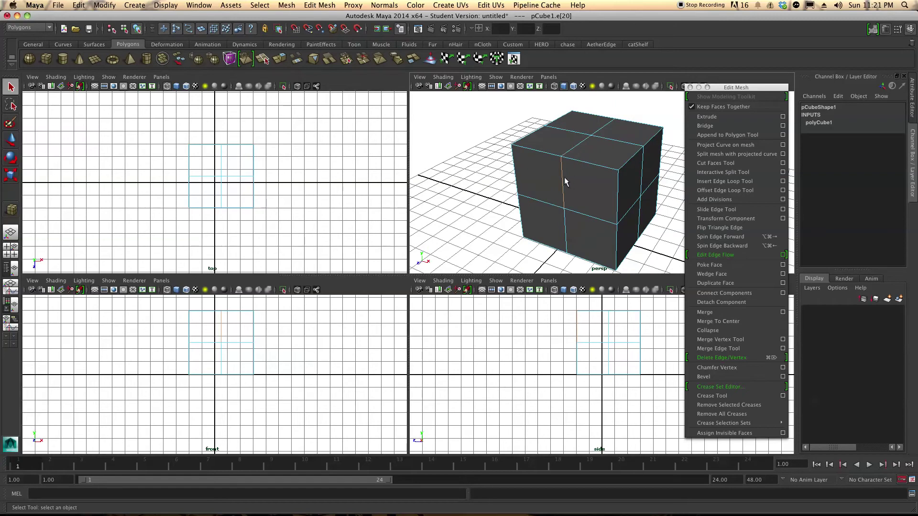
pyautogui.click(575, 146)
pyautogui.keyDown('alt'); pyautogui.moveTo(589, 226); pyautogui.dragTo(592, 186); pyautogui.keyUp('alt')
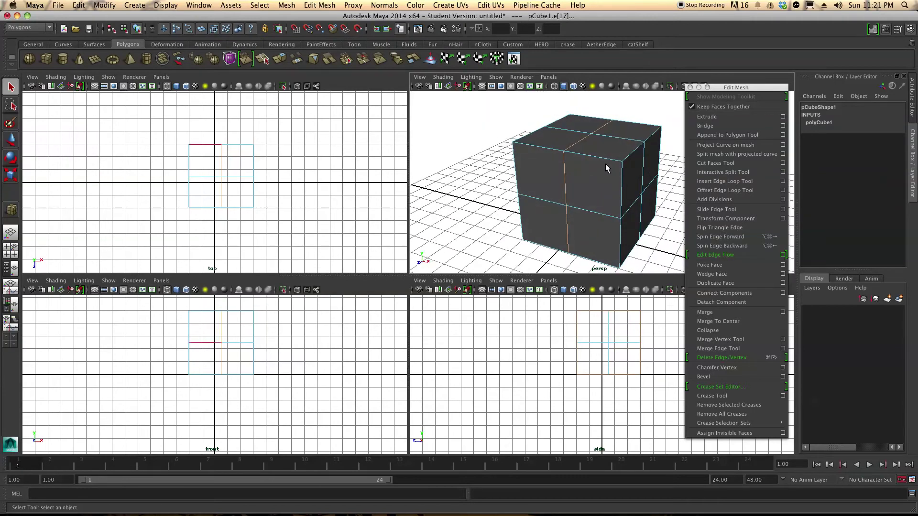
# Step: Switch to vertex selection and select the cube's upper front corner vertex on the +X side
pyautogui.moveTo(589, 167); pyautogui.dragTo(574, 163, button='right')
pyautogui.keyDown('alt'); pyautogui.moveTo(601, 163); pyautogui.dragTo(574, 153); pyautogui.keyUp('alt')
pyautogui.click(634, 138)
# Step: Switch to face selection, select the upper front face on the -X side and activate the Move tool on it
pyautogui.moveTo(581, 157); pyautogui.dragTo(549, 171, button='right')
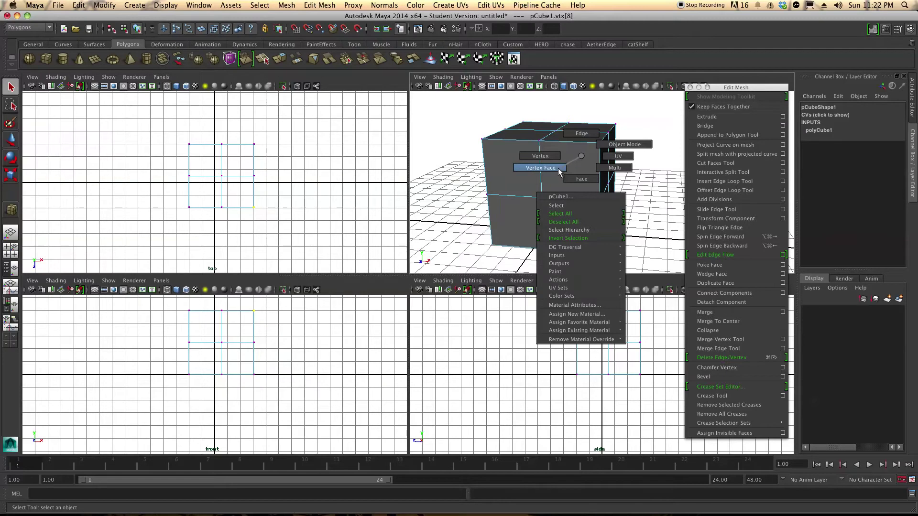
pyautogui.moveTo(560, 171); pyautogui.dragTo(582, 176, button='right')
pyautogui.keyDown('alt'); pyautogui.moveTo(532, 174); pyautogui.dragTo(580, 199); pyautogui.keyUp('alt')
pyautogui.click(620, 185)
pyautogui.press('w')
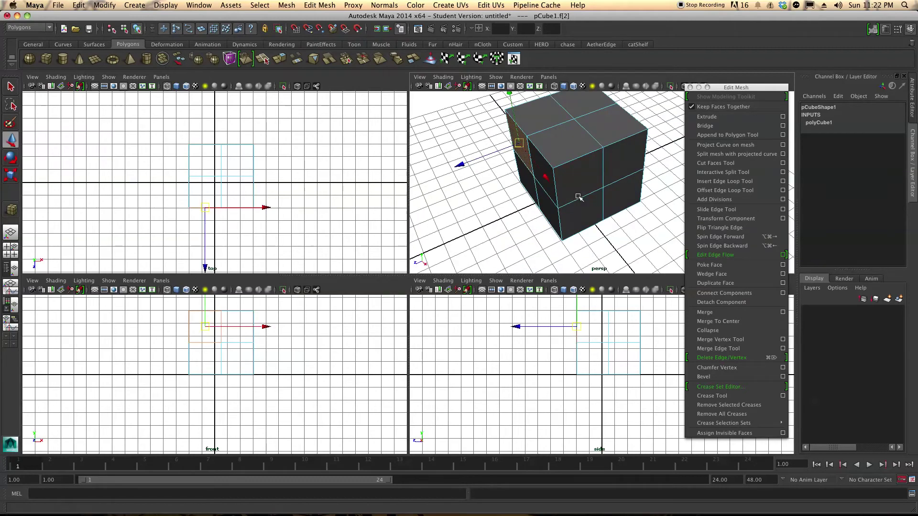
pyautogui.moveTo(461, 161); pyautogui.dragTo(593, 192)
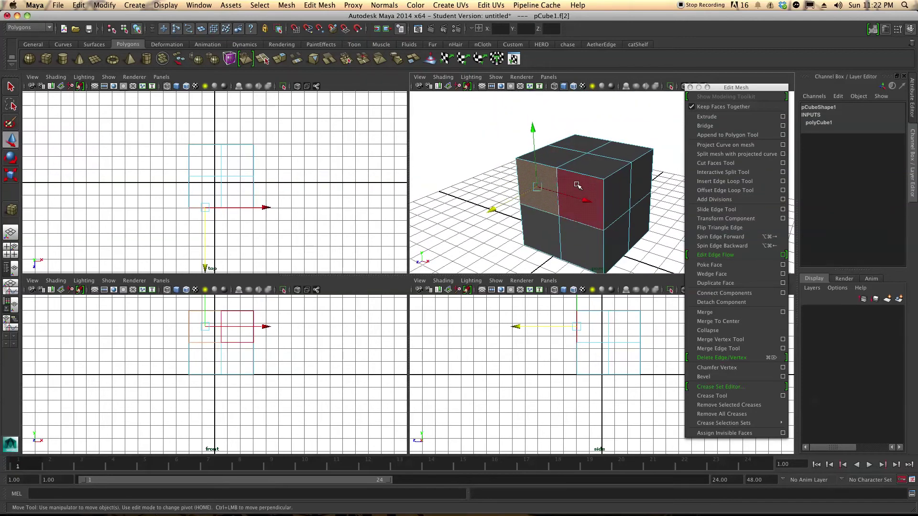
# Step: Extrude the selected upper front face about 3 units outward along its normal
pyautogui.rightClick(578, 185)
pyautogui.moveTo(577, 184); pyautogui.dragTo(576, 209, button='right')
pyautogui.keyDown('alt'); pyautogui.moveTo(554, 205); pyautogui.dragTo(592, 198); pyautogui.keyUp('alt')
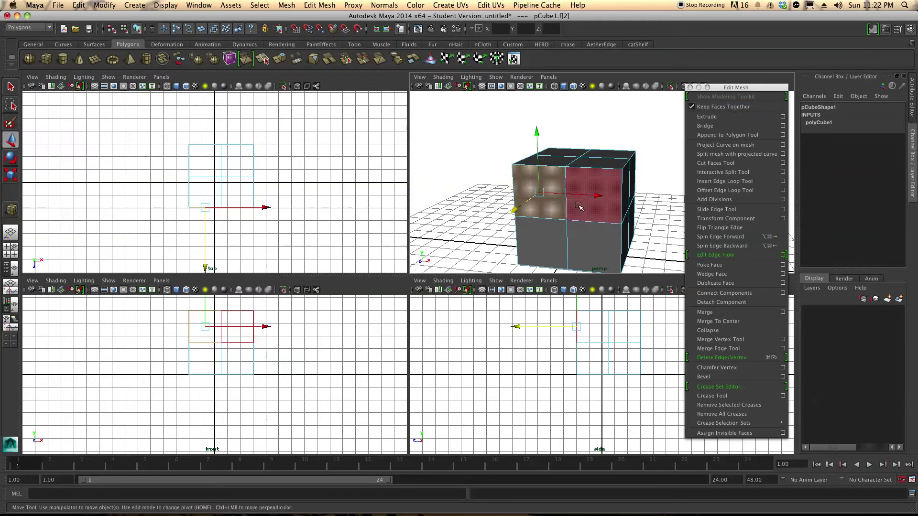
pyautogui.keyDown('alt'); pyautogui.moveTo(592, 199); pyautogui.dragTo(590, 165, button='middle'); pyautogui.keyUp('alt')
pyautogui.keyDown('alt'); pyautogui.moveTo(591, 165); pyautogui.dragTo(570, 193); pyautogui.keyUp('alt')
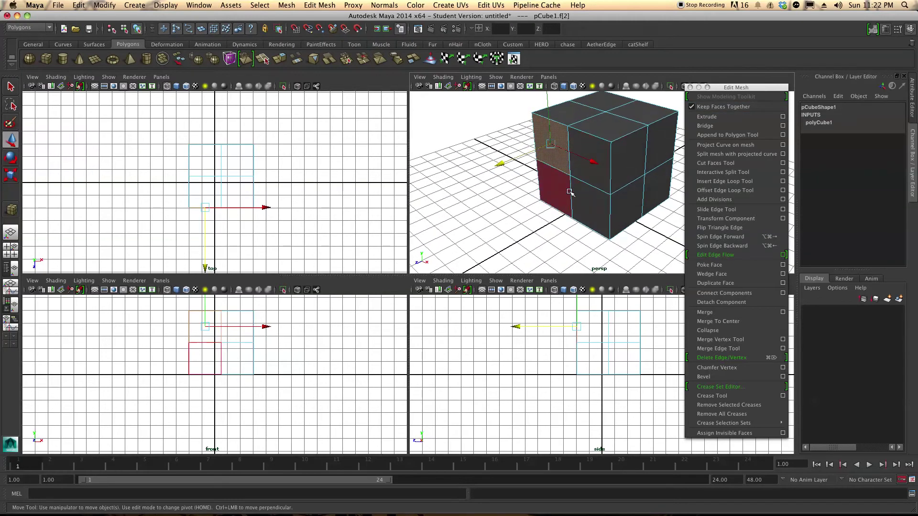
pyautogui.click(711, 119)
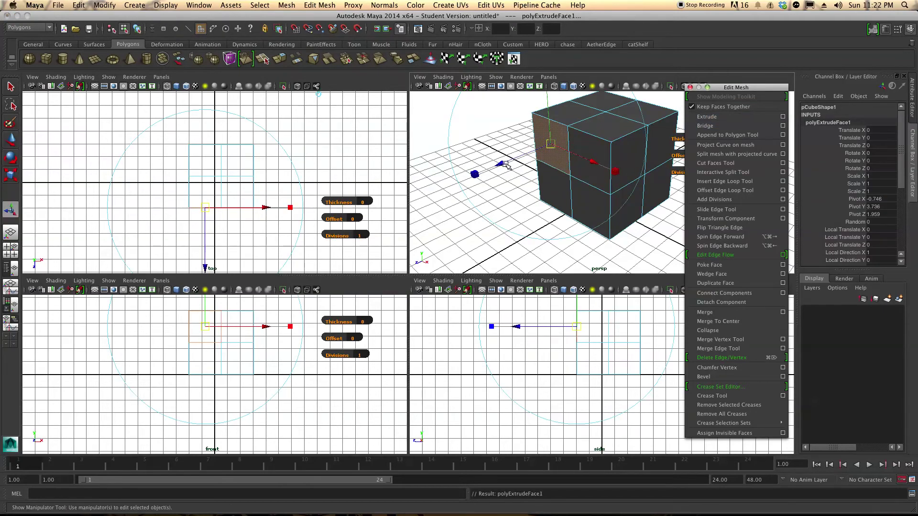
pyautogui.moveTo(503, 164); pyautogui.dragTo(435, 185)
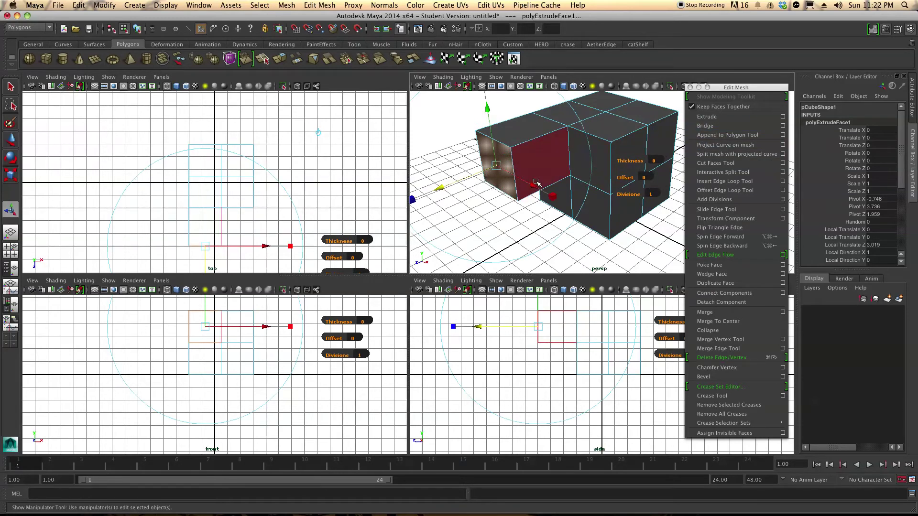
# Step: Tilt the extruded end face about the X axis and scale it down uniformly to taper the extrusion
pyautogui.press('e')
pyautogui.moveTo(442, 137); pyautogui.dragTo(480, 89)
pyautogui.press('w')
pyautogui.press('r')
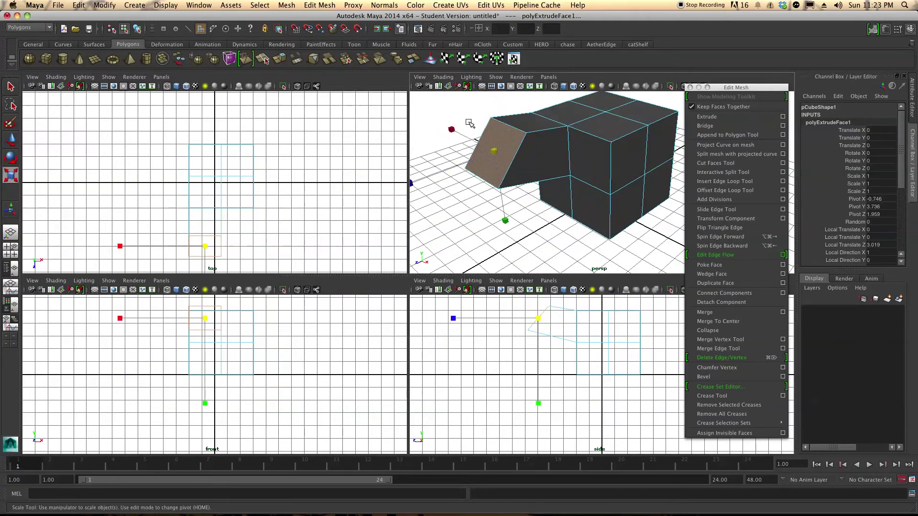
pyautogui.moveTo(494, 152); pyautogui.dragTo(442, 171)
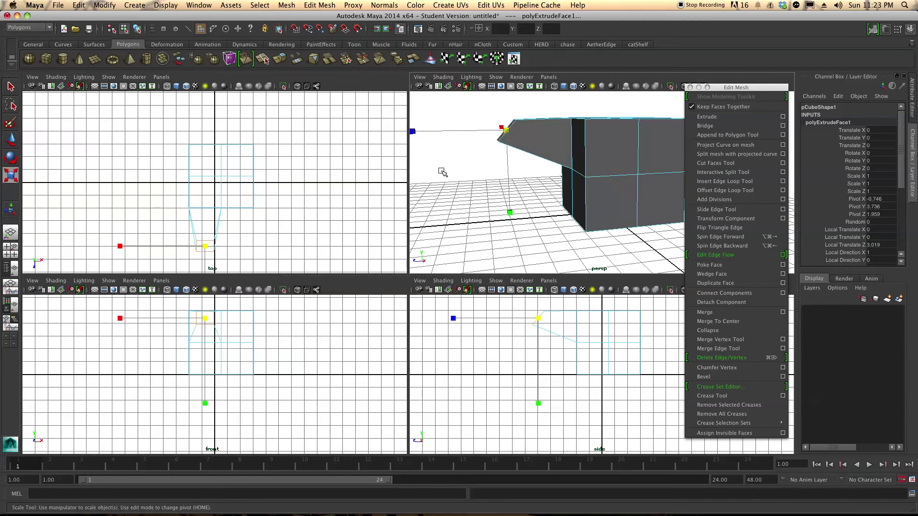
# Step: Fine-tune the tapered end face by rotating it slightly about X and moving it a little upward and toward -X
pyautogui.press('e')
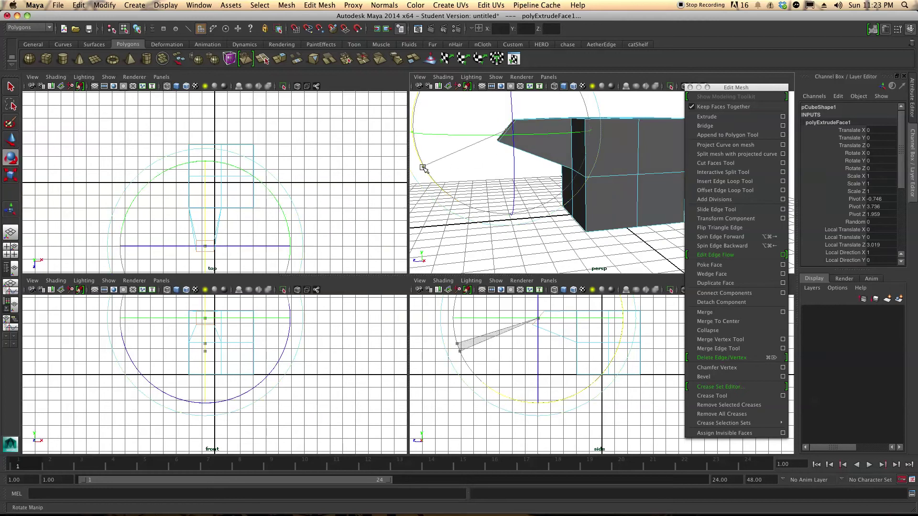
pyautogui.press('w')
pyautogui.moveTo(505, 105); pyautogui.dragTo(505, 103)
pyautogui.keyDown('alt'); pyautogui.moveTo(565, 111); pyautogui.dragTo(556, 151, button='middle'); pyautogui.keyUp('alt')
pyautogui.keyDown('alt'); pyautogui.moveTo(561, 162); pyautogui.dragTo(613, 188); pyautogui.keyUp('alt')
pyautogui.moveTo(628, 231); pyautogui.dragTo(614, 233)
# Step: Extrude the rear upper face on the cube's +X side about 5 units outward, and its end face about 2.5 units further
pyautogui.keyDown('alt'); pyautogui.moveTo(609, 181); pyautogui.dragTo(522, 163); pyautogui.keyUp('alt')
pyautogui.keyDown('alt'); pyautogui.moveTo(597, 166); pyautogui.dragTo(555, 175); pyautogui.keyUp('alt')
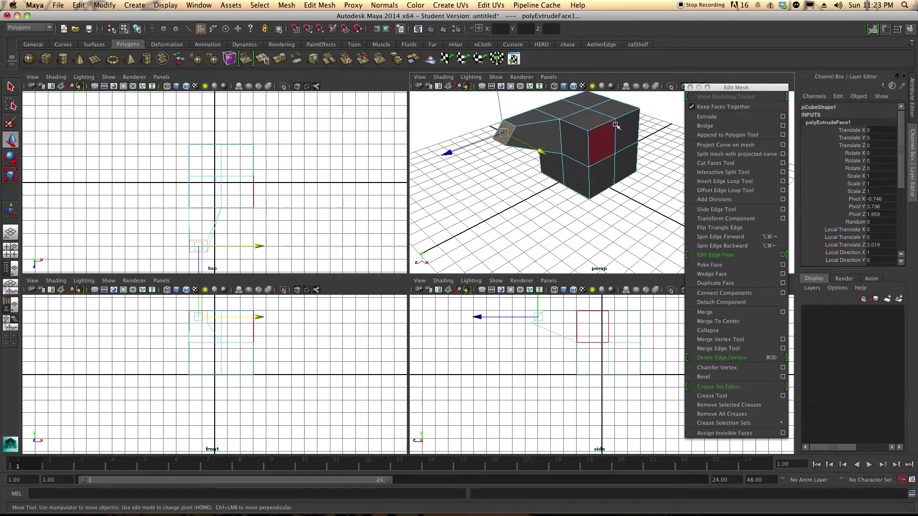
pyautogui.click(632, 128)
pyautogui.click(707, 117)
pyautogui.keyDown('alt'); pyautogui.moveTo(598, 163); pyautogui.dragTo(582, 182); pyautogui.keyUp('alt')
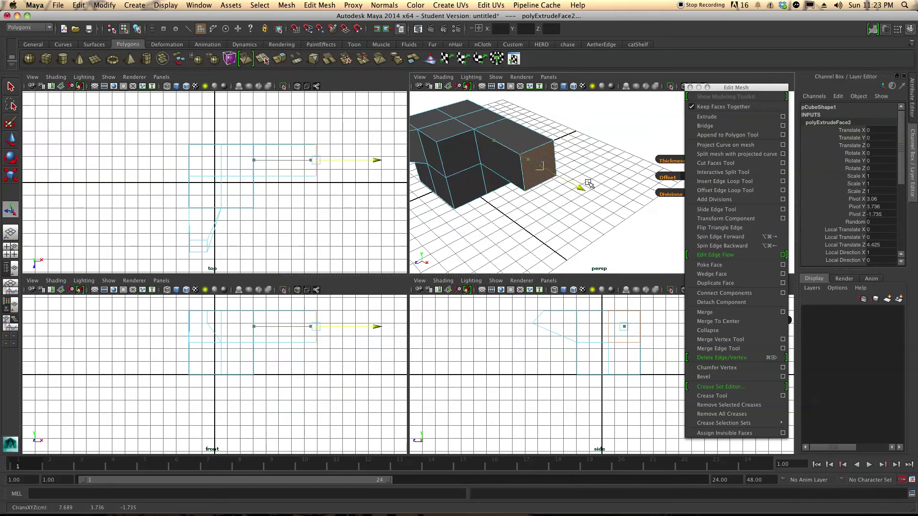
pyautogui.click(642, 140)
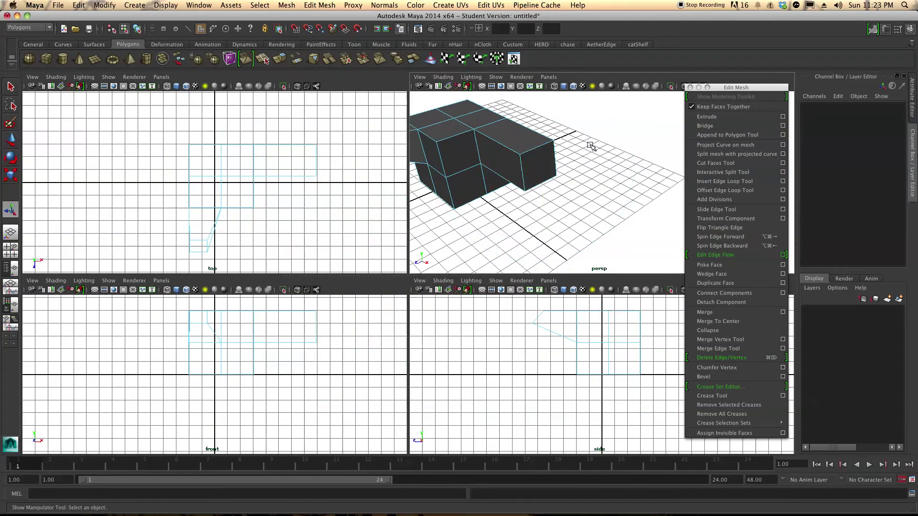
pyautogui.click(553, 165)
pyautogui.click(706, 116)
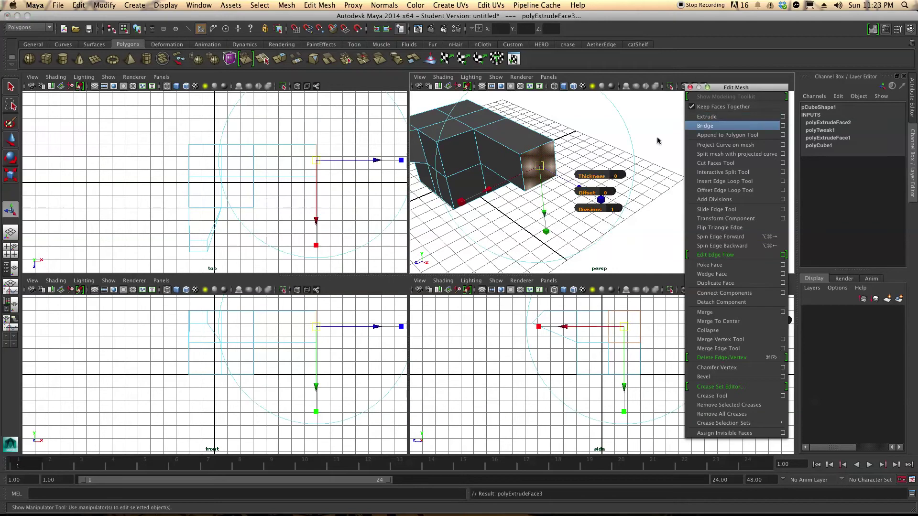
pyautogui.moveTo(579, 188); pyautogui.dragTo(616, 204)
# Step: Extrude the front-facing side of the arm's end segment about 2.5 units forward and clear the selection
pyautogui.click(545, 182)
pyautogui.click(707, 116)
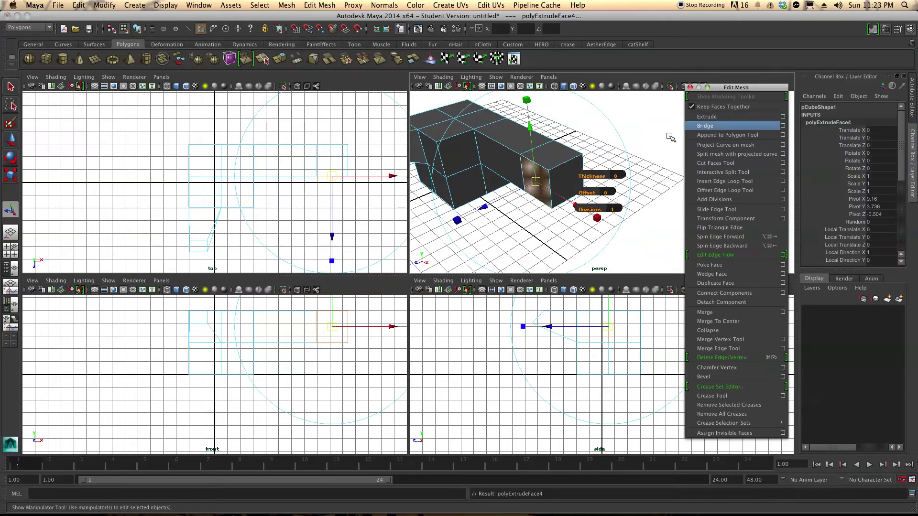
pyautogui.moveTo(481, 209); pyautogui.dragTo(437, 230)
pyautogui.moveTo(571, 166)
pyautogui.keyDown('alt'); pyautogui.mouseDown()
pyautogui.moveTo(619, 167)
pyautogui.moveTo(572, 184)
pyautogui.mouseUp(); pyautogui.keyUp('alt')
pyautogui.keyDown('alt'); pyautogui.moveTo(572, 184); pyautogui.dragTo(573, 184, button='right'); pyautogui.keyUp('alt')
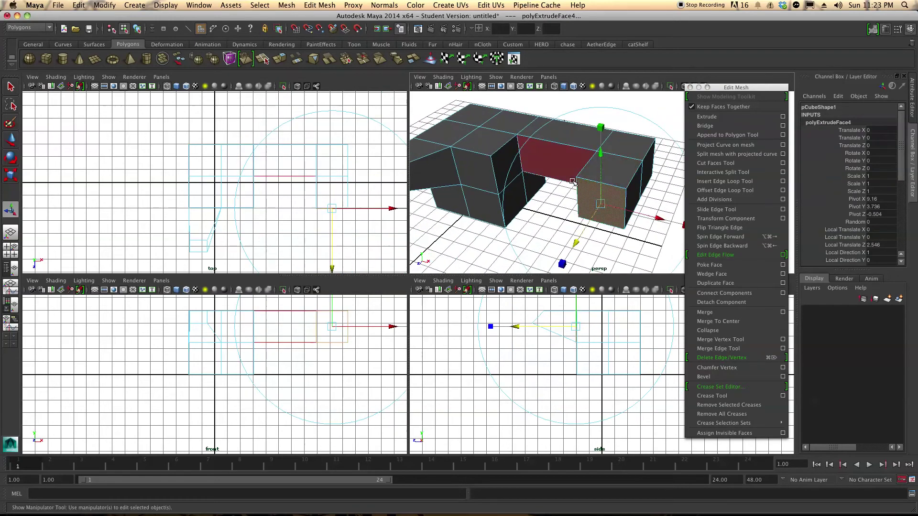
pyautogui.click(490, 229)
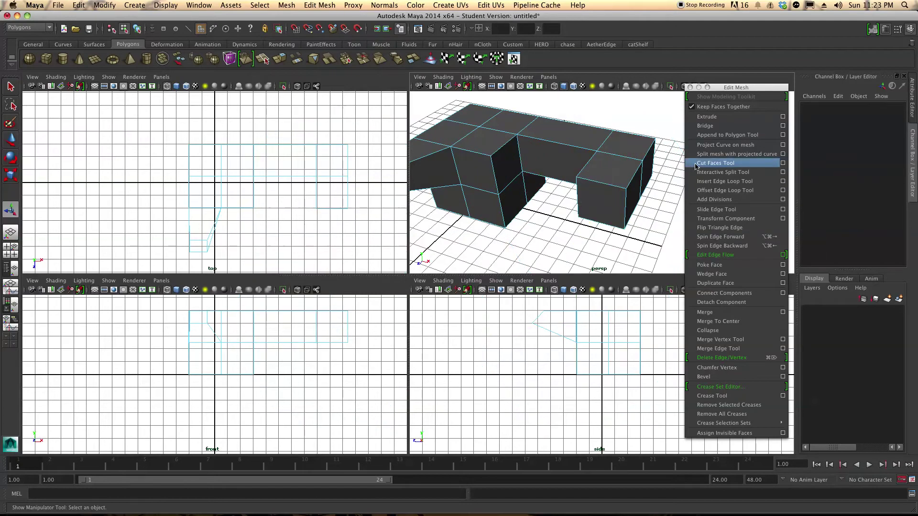
# Step: Insert an edge loop around the forward-pointing block at the arm's end using the Insert Edge Loop Tool
pyautogui.click(711, 182)
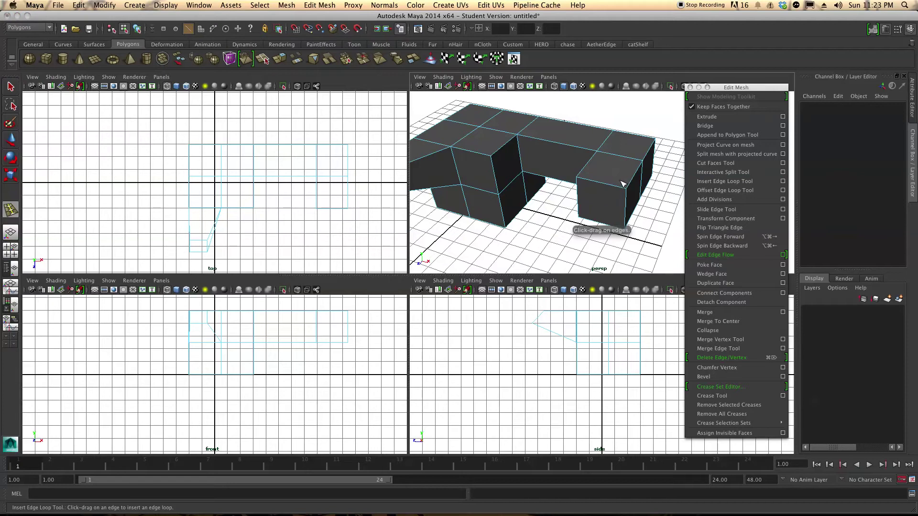
pyautogui.keyDown('alt'); pyautogui.moveTo(594, 174); pyautogui.dragTo(550, 184); pyautogui.keyUp('alt')
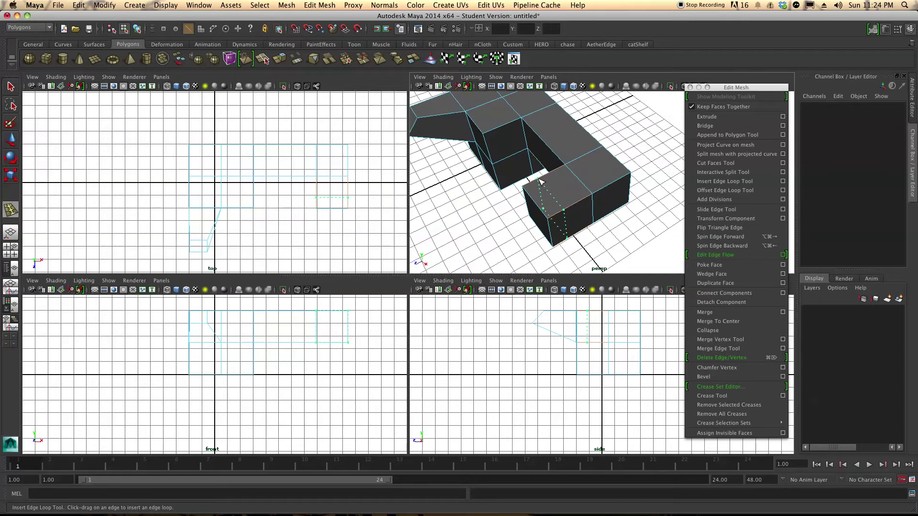
pyautogui.click(543, 179)
pyautogui.keyDown('alt'); pyautogui.moveTo(543, 179); pyautogui.dragTo(548, 202); pyautogui.keyUp('alt')
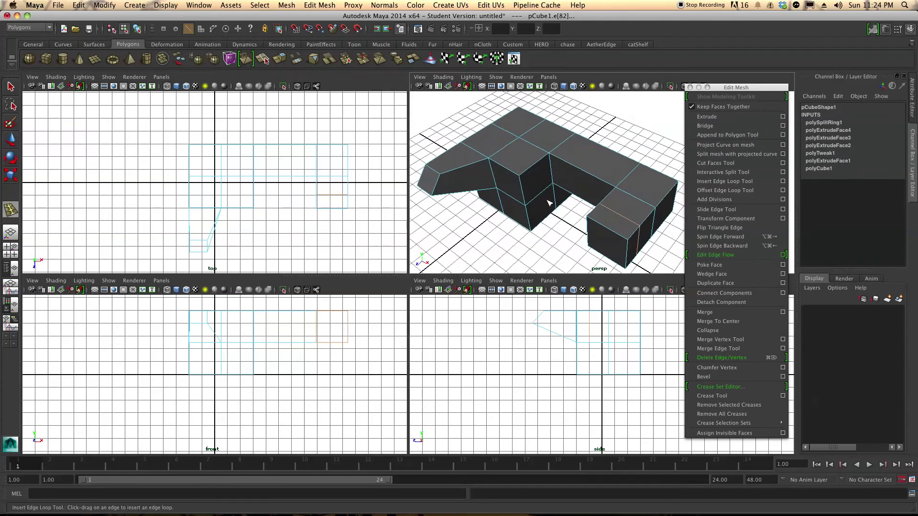
# Step: Insert a vertical edge loop around the cube body, between its middle loop and the front side
pyautogui.click(536, 170)
pyautogui.keyDown('alt'); pyautogui.moveTo(536, 171); pyautogui.dragTo(583, 244); pyautogui.keyUp('alt')
pyautogui.keyDown('alt'); pyautogui.moveTo(592, 217); pyautogui.dragTo(512, 244, button='right'); pyautogui.keyUp('alt')
pyautogui.keyDown('alt'); pyautogui.moveTo(536, 212); pyautogui.dragTo(569, 215); pyautogui.keyUp('alt')
pyautogui.keyDown('alt'); pyautogui.moveTo(616, 157); pyautogui.dragTo(603, 177); pyautogui.keyUp('alt')
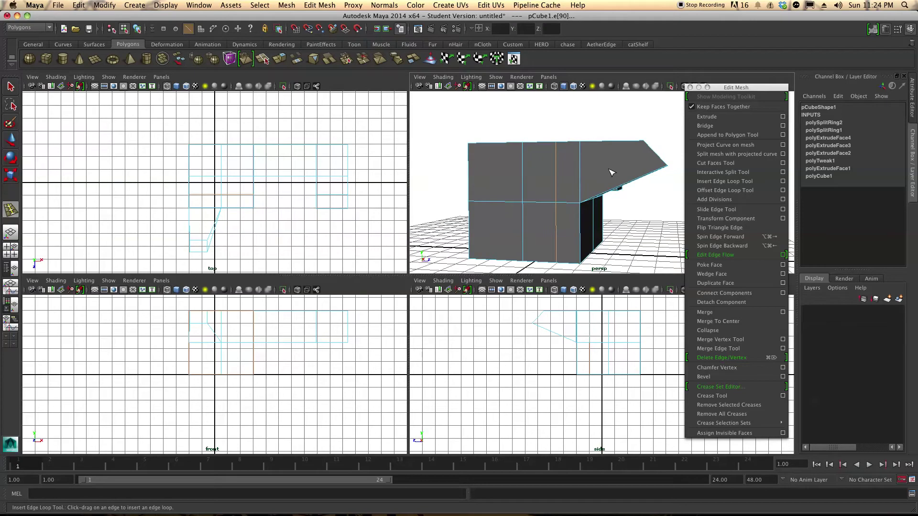
pyautogui.keyDown('alt'); pyautogui.moveTo(587, 182); pyautogui.dragTo(456, 195); pyautogui.keyUp('alt')
pyautogui.keyDown('alt'); pyautogui.moveTo(618, 145); pyautogui.dragTo(578, 199); pyautogui.keyUp('alt')
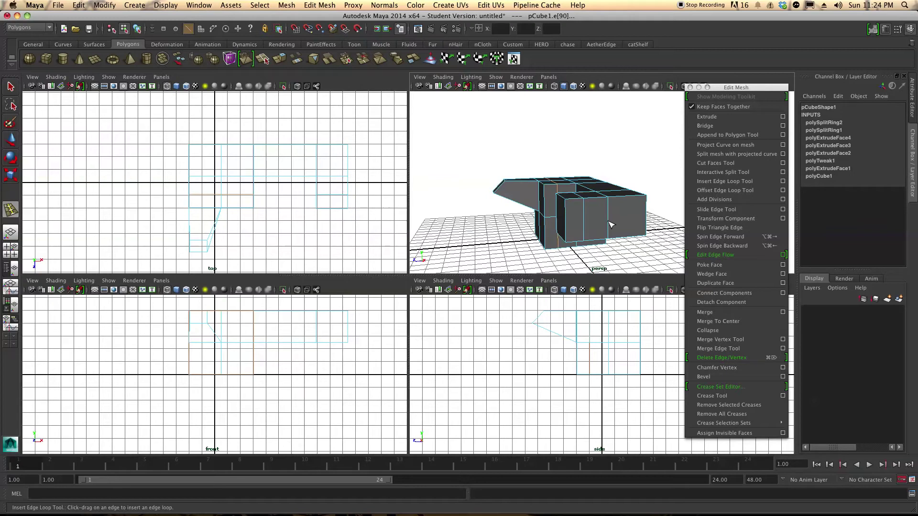
# Step: Reactivate the Insert Edge Loop Tool and insert a horizontal loop around the body just below its middle edges
pyautogui.press('q')
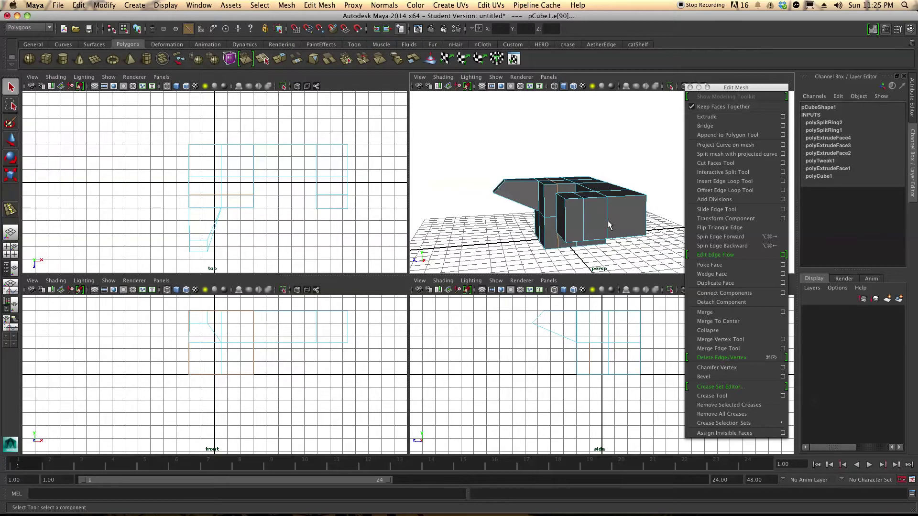
pyautogui.press('g')
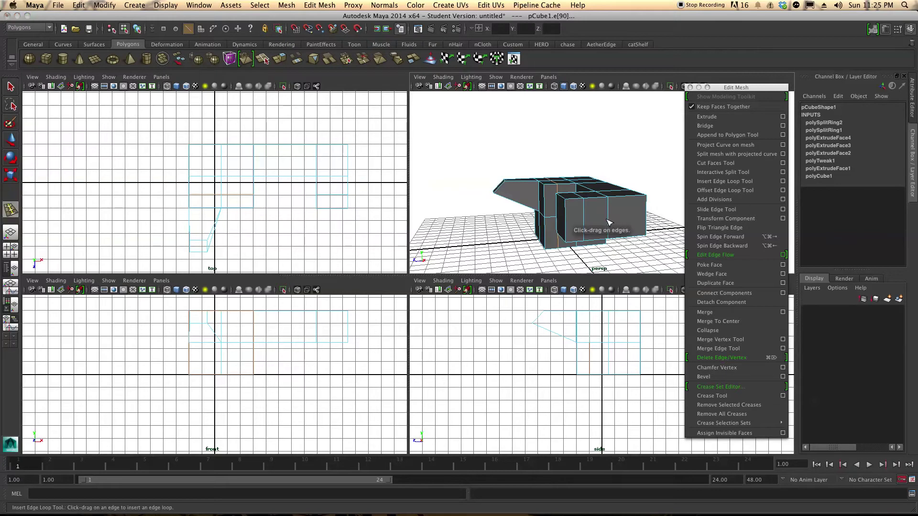
pyautogui.click(610, 223)
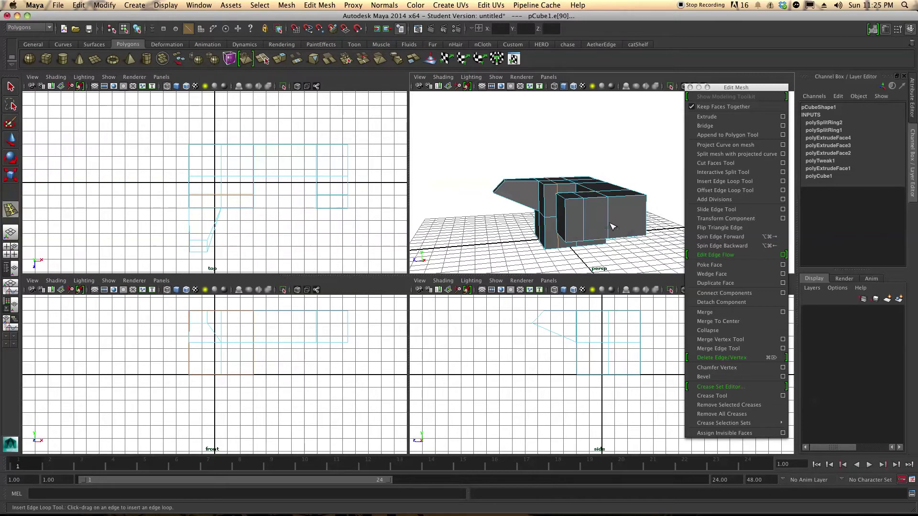
pyautogui.keyDown('alt'); pyautogui.moveTo(550, 242); pyautogui.dragTo(535, 228); pyautogui.keyUp('alt')
pyautogui.keyDown('alt'); pyautogui.moveTo(579, 208); pyautogui.dragTo(552, 210); pyautogui.keyUp('alt')
pyautogui.moveTo(535, 204); pyautogui.dragTo(533, 221, button='right')
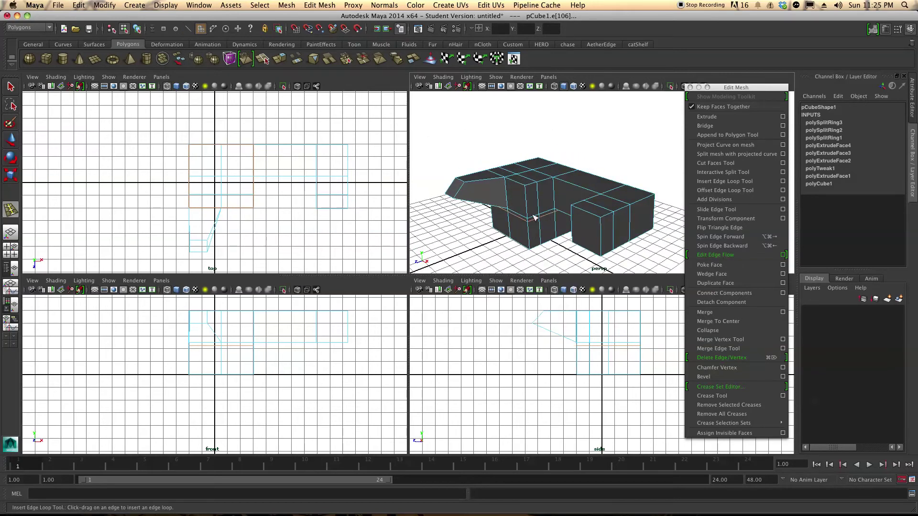
# Step: Delete the two opposing faces on the body's +X side and the inner side of the arm's end block
pyautogui.press('q')
pyautogui.click(529, 204)
pyautogui.keyDown('alt'); pyautogui.moveTo(529, 205); pyautogui.dragTo(615, 235); pyautogui.keyUp('alt')
pyautogui.keyDown('shift'); pyautogui.click(643, 217); pyautogui.keyUp('shift')
pyautogui.click(614, 234)
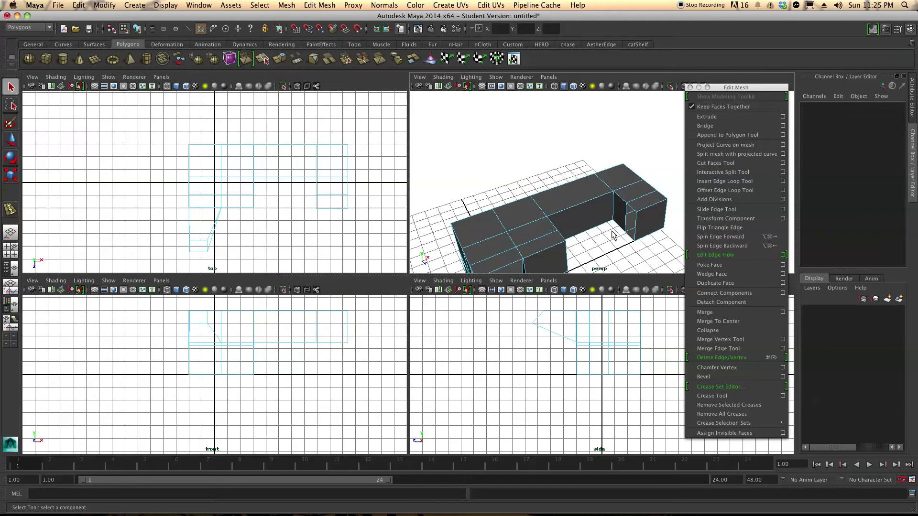
# Step: Select the facing front vertical border edges of the openings on the body's side and the end block
pyautogui.keyDown('alt'); pyautogui.moveTo(603, 247); pyautogui.dragTo(543, 219); pyautogui.keyUp('alt')
pyautogui.rightClick(544, 219)
pyautogui.click(544, 194)
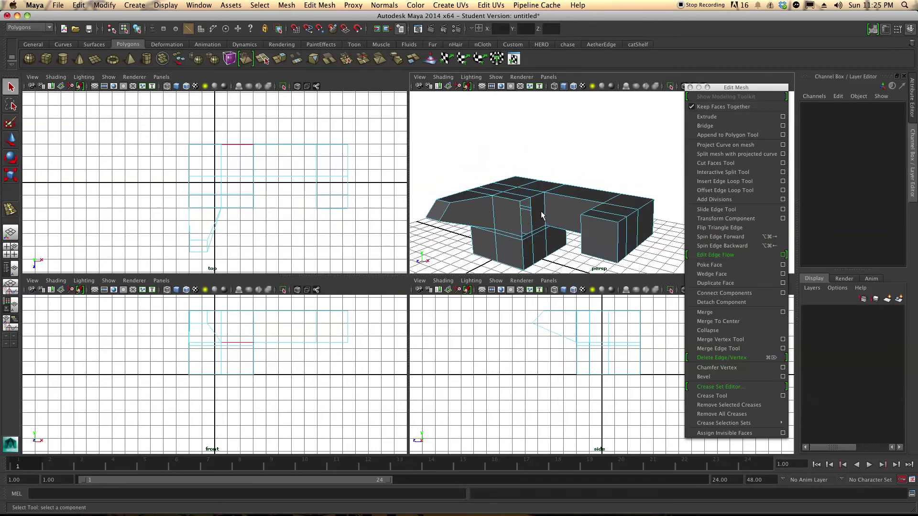
pyautogui.click(532, 218)
pyautogui.keyDown('alt'); pyautogui.moveTo(534, 220); pyautogui.dragTo(635, 229); pyautogui.keyUp('alt')
pyautogui.click(634, 228)
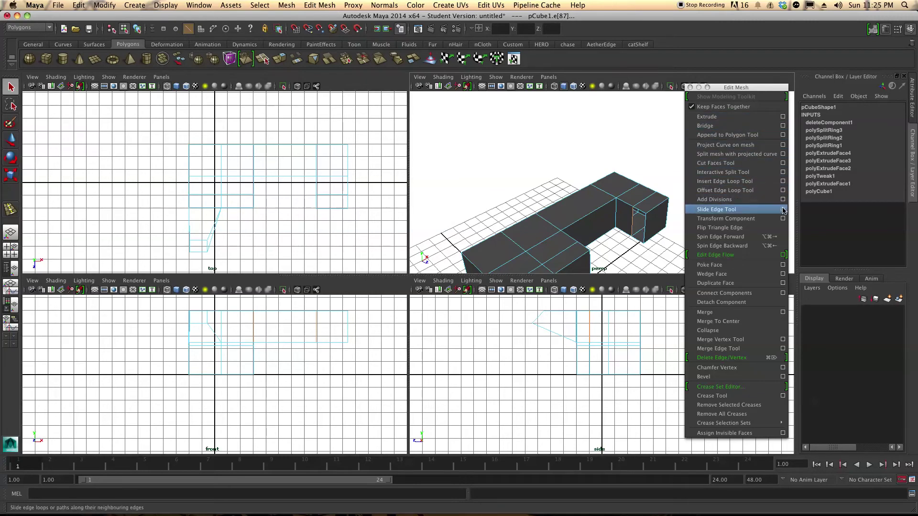
# Step: Try bridging the two selected edges with a linear path and 1 division, and undo it
pyautogui.click(783, 127)
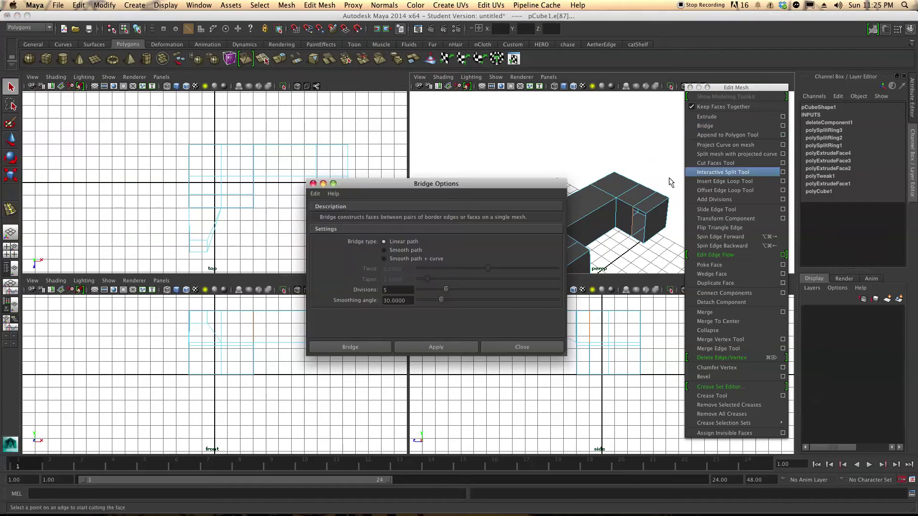
pyautogui.moveTo(450, 187); pyautogui.dragTo(294, 104)
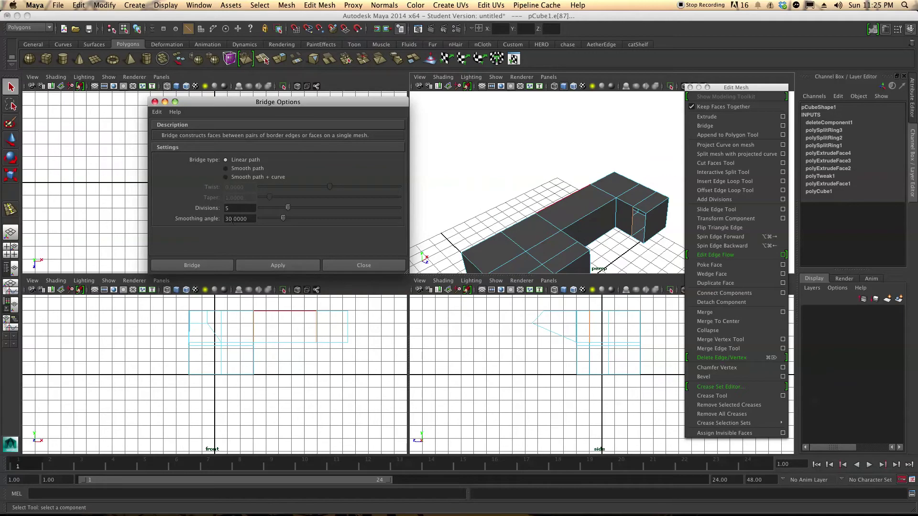
pyautogui.moveTo(287, 207); pyautogui.dragTo(266, 209)
pyautogui.click(220, 265)
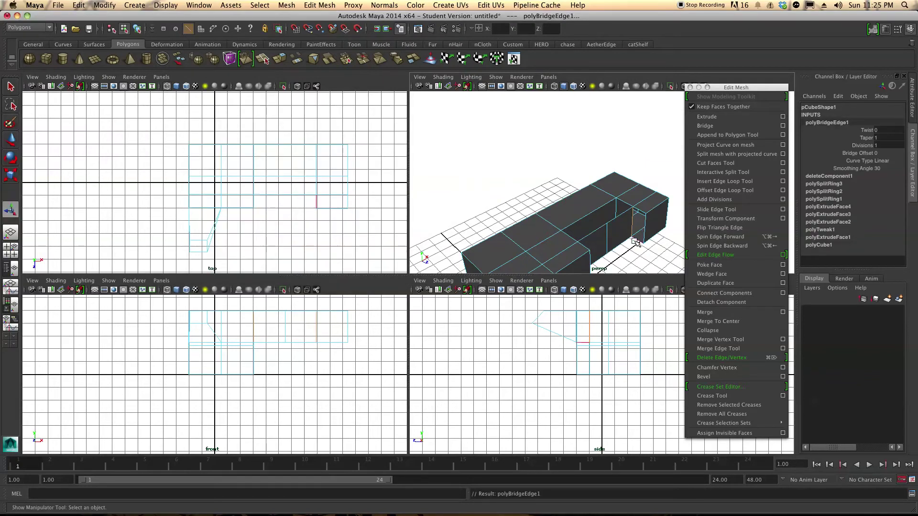
pyautogui.keyDown('alt'); pyautogui.moveTo(600, 247); pyautogui.dragTo(580, 203); pyautogui.keyUp('alt')
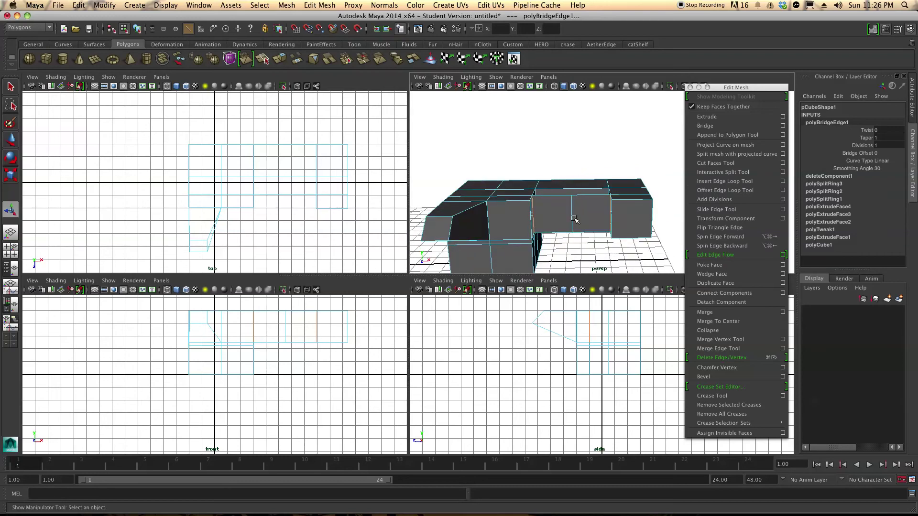
pyautogui.keyDown('alt'); pyautogui.moveTo(542, 219); pyautogui.dragTo(521, 232); pyautogui.keyUp('alt')
pyautogui.press('super+z')
# Step: Bridge the two selected edges using 0 divisions
pyautogui.click(782, 125)
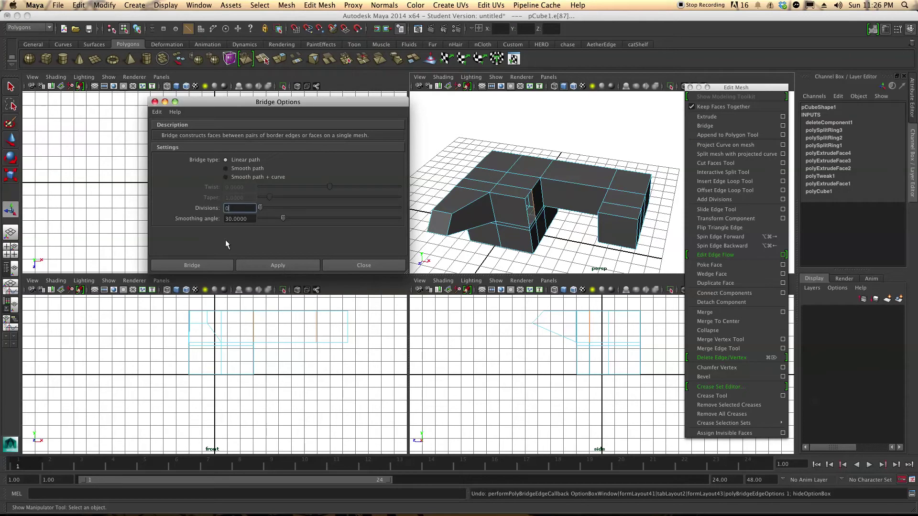
pyautogui.click(219, 262)
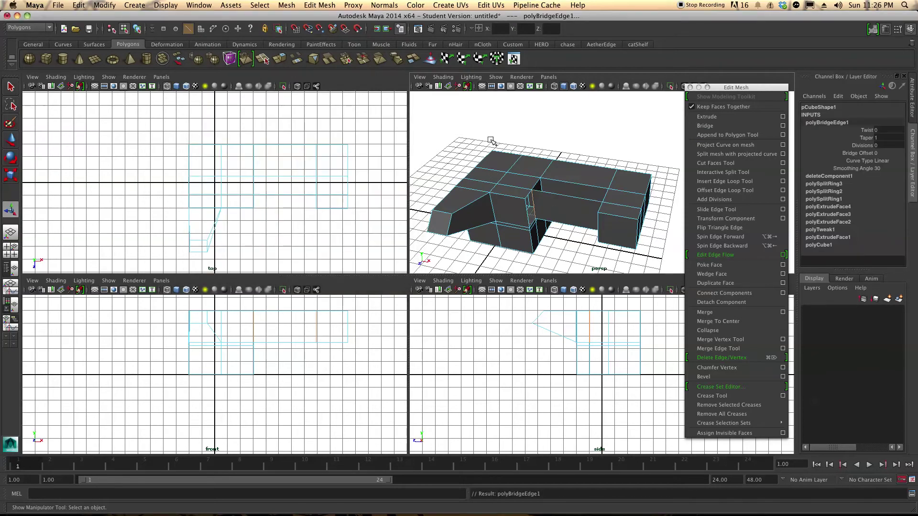
pyautogui.keyDown('alt'); pyautogui.moveTo(490, 212); pyautogui.dragTo(580, 196); pyautogui.keyUp('alt')
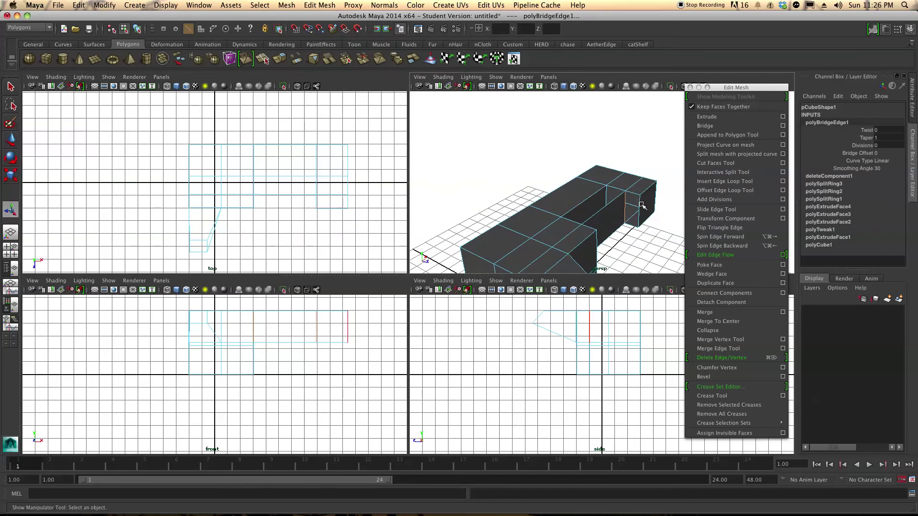
# Step: Extrude the top border edge of the body's opening about 4.83 units along the gap to line up with the end block's edge
pyautogui.keyDown('alt'); pyautogui.moveTo(648, 193); pyautogui.dragTo(565, 190); pyautogui.keyUp('alt')
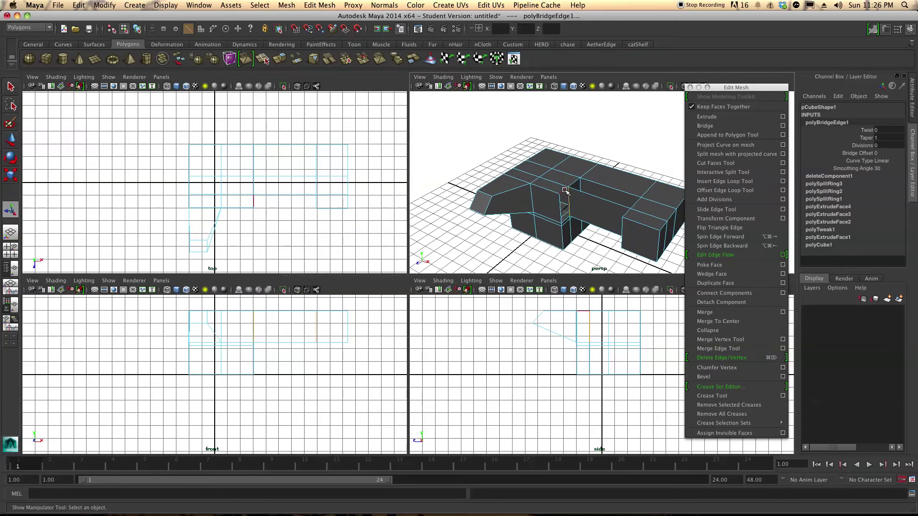
pyautogui.click(566, 191)
pyautogui.scroll(5, 532, 191)
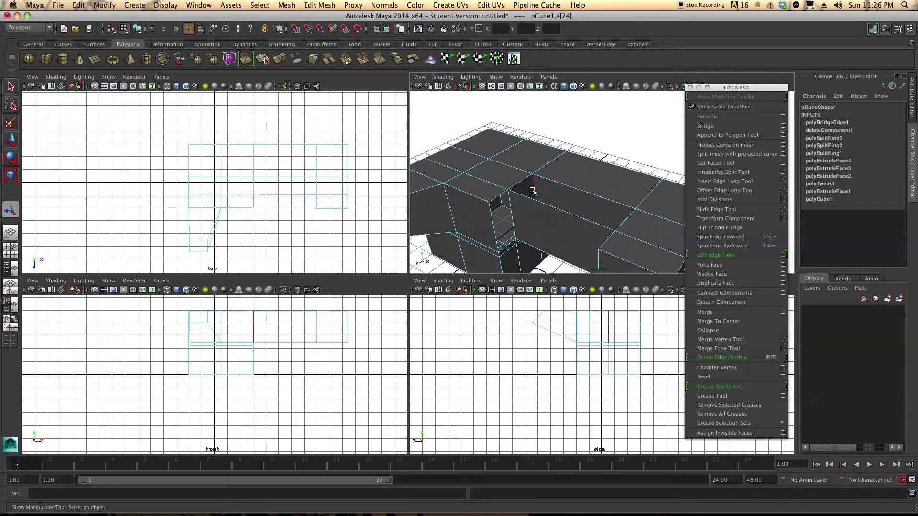
pyautogui.click(712, 117)
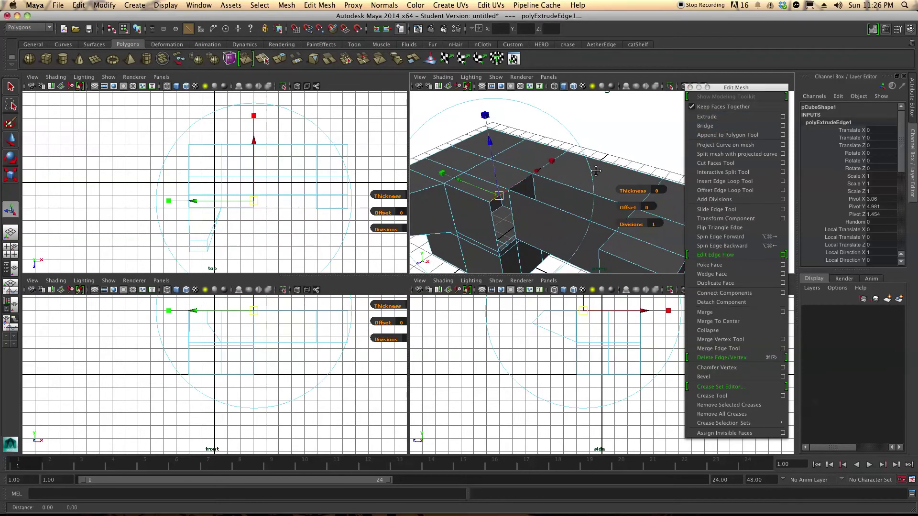
pyautogui.keyDown('alt'); pyautogui.moveTo(596, 173); pyautogui.dragTo(579, 150, button='middle'); pyautogui.keyUp('alt')
pyautogui.moveTo(446, 159); pyautogui.dragTo(535, 192)
pyautogui.scroll(6, 568, 145)
pyautogui.moveTo(571, 145)
pyautogui.keyDown('alt'); pyautogui.mouseDown(button='middle')
pyautogui.moveTo(580, 158)
pyautogui.moveTo(562, 135)
pyautogui.mouseUp(button='middle'); pyautogui.keyUp('alt')
pyautogui.moveTo(575, 176); pyautogui.dragTo(572, 178)
pyautogui.moveTo(498, 187); pyautogui.dragTo(501, 188)
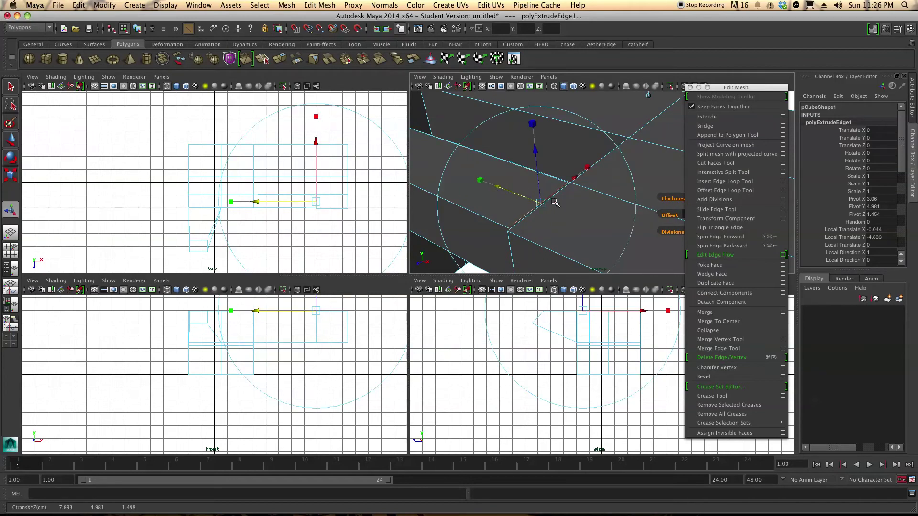
# Step: Try to merge the extruded top strip's end edge with the end block's overlapping border edge
pyautogui.press('q')
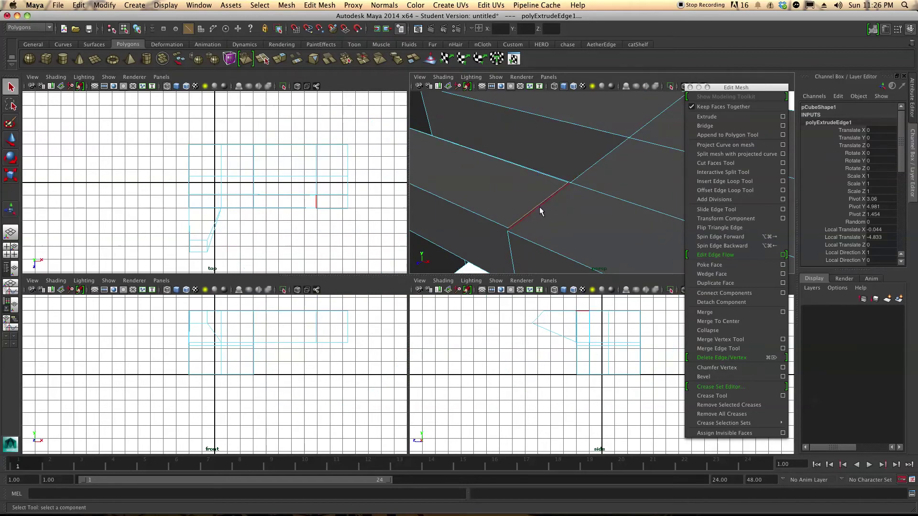
pyautogui.click(536, 209)
pyautogui.click(539, 209)
pyautogui.click(539, 207)
pyautogui.keyDown('alt'); pyautogui.moveTo(538, 217); pyautogui.dragTo(580, 192); pyautogui.keyUp('alt')
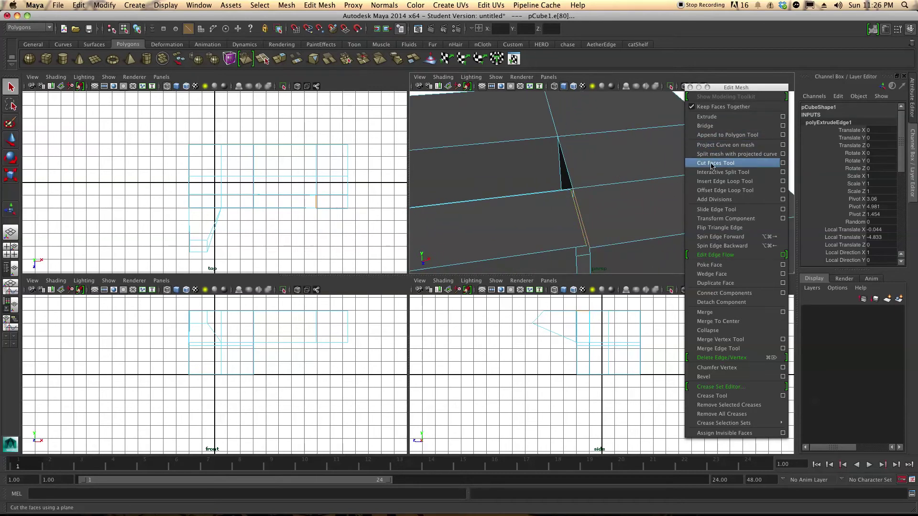
pyautogui.click(716, 313)
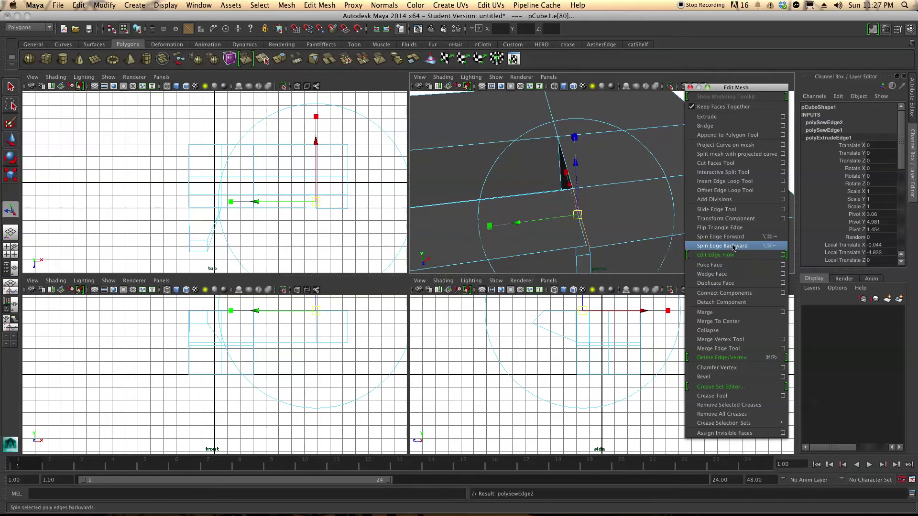
pyautogui.click(649, 194)
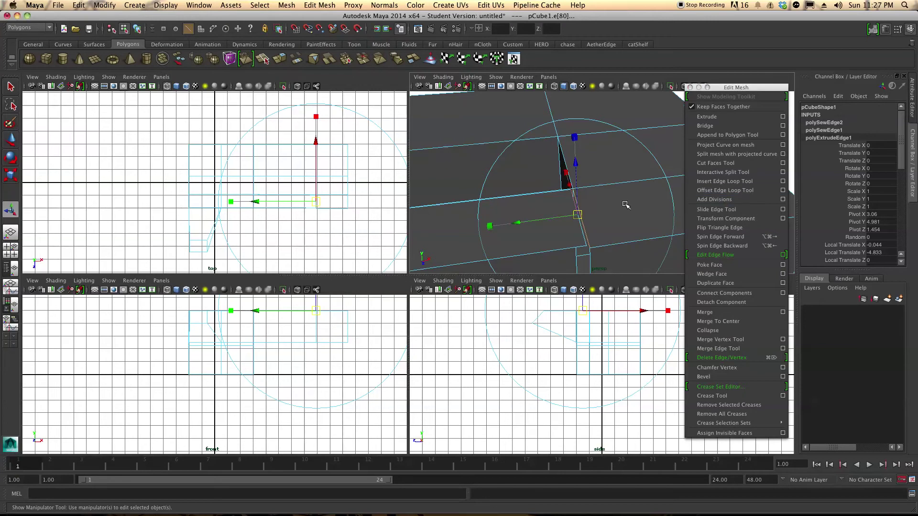
# Step: Merge the overlapping vertices at both corners where the extruded top strip meets the end block
pyautogui.press('q')
pyautogui.moveTo(564, 217); pyautogui.dragTo(560, 200, button='right')
pyautogui.keyDown('alt'); pyautogui.moveTo(576, 203); pyautogui.dragTo(545, 203); pyautogui.keyUp('alt')
pyautogui.click(555, 210)
pyautogui.click(675, 207)
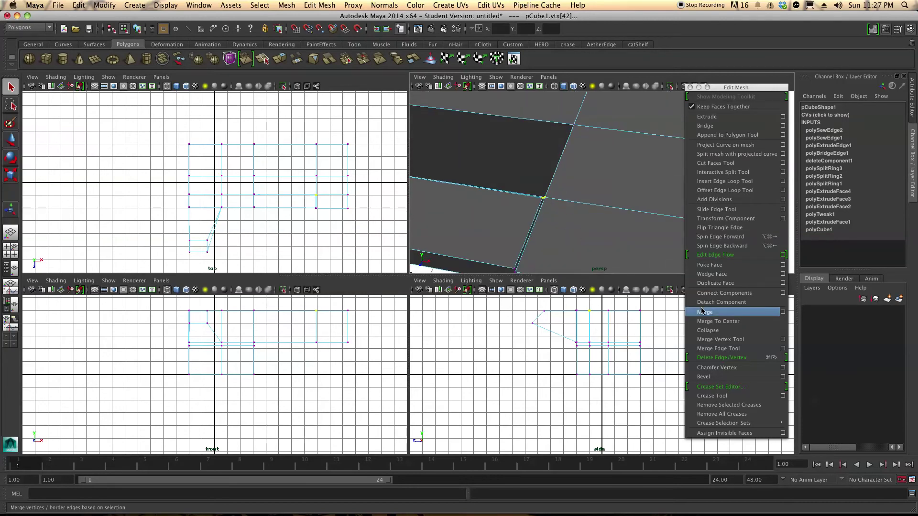
pyautogui.click(722, 313)
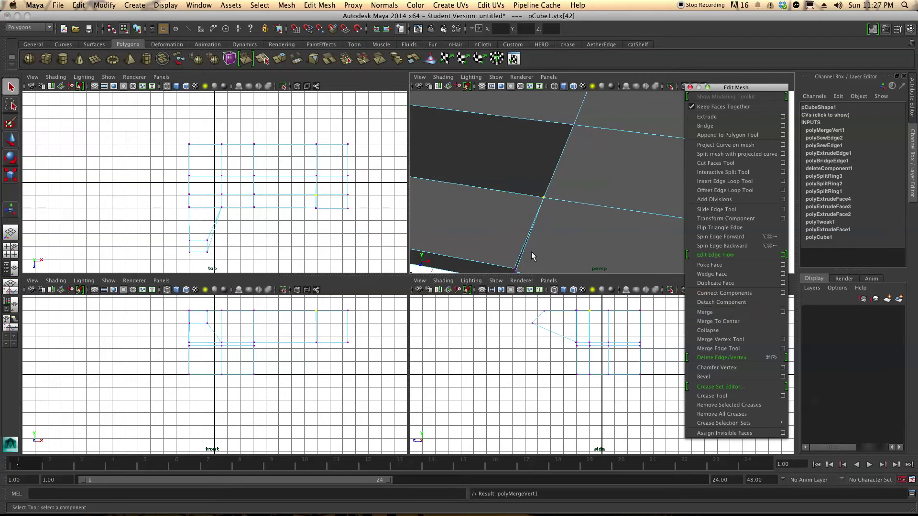
pyautogui.keyDown('alt'); pyautogui.moveTo(511, 230); pyautogui.dragTo(529, 187); pyautogui.keyUp('alt')
pyautogui.press('w')
pyautogui.click(722, 312)
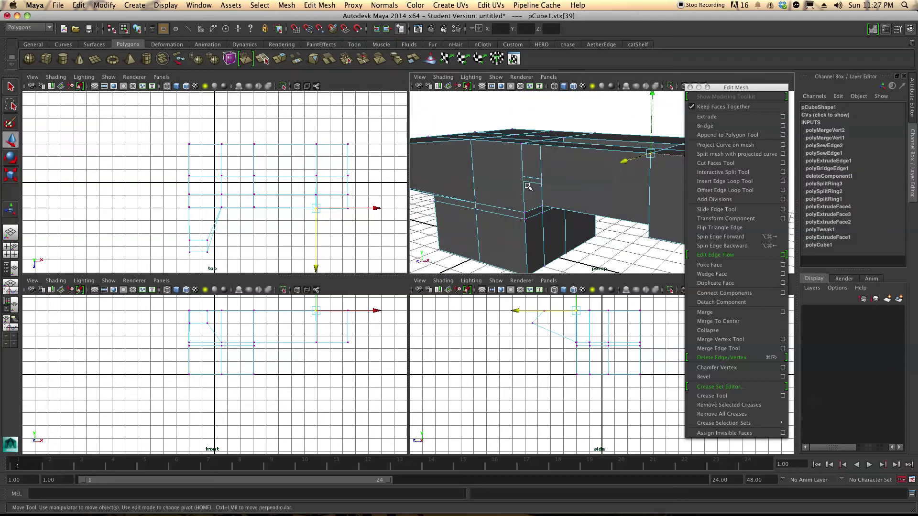
# Step: Extrude the bottom border edge of the body's opening about 4.83 units across the gap to the end block
pyautogui.rightClick(528, 186)
pyautogui.moveTo(528, 164); pyautogui.dragTo(528, 162, button='right')
pyautogui.click(524, 176)
pyautogui.keyDown('alt'); pyautogui.moveTo(528, 179); pyautogui.dragTo(577, 185); pyautogui.keyUp('alt')
pyautogui.click(473, 218)
pyautogui.keyDown('alt'); pyautogui.moveTo(559, 214); pyautogui.dragTo(617, 136); pyautogui.keyUp('alt')
pyautogui.click(727, 117)
pyautogui.keyDown('alt'); pyautogui.moveTo(663, 250); pyautogui.dragTo(578, 229, button='middle'); pyautogui.keyUp('alt')
pyautogui.scroll(5, 543, 191)
pyautogui.moveTo(440, 223); pyautogui.dragTo(535, 230)
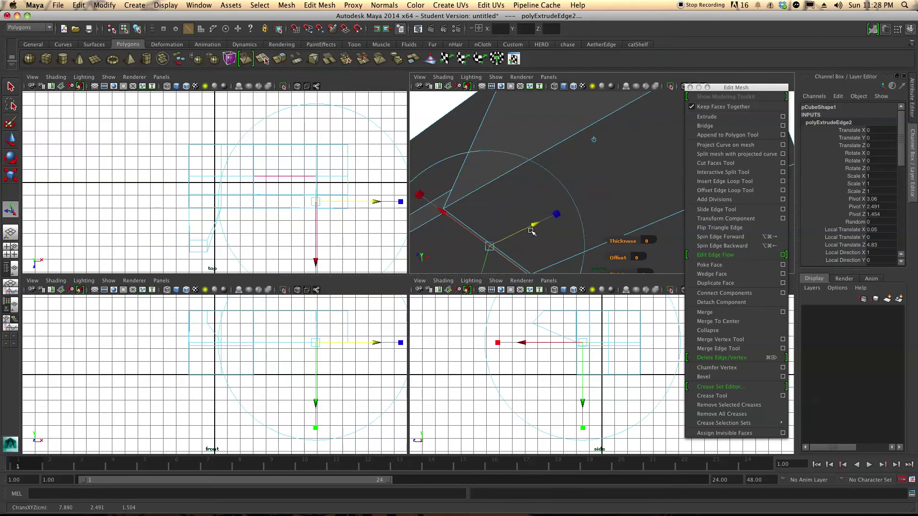
# Step: Try to join the extruded bottom strip's end edge to the end block's border edge using the Merge Edge Tool
pyautogui.press('q')
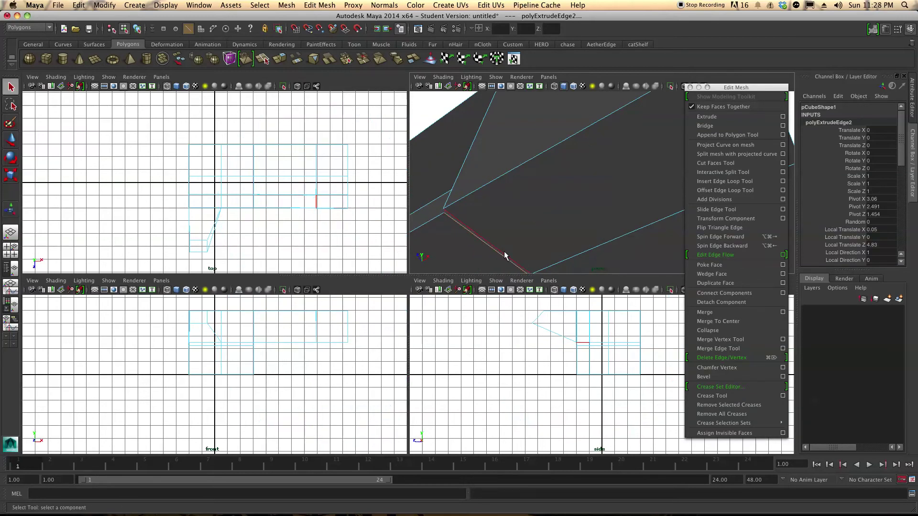
pyautogui.keyDown('shift'); pyautogui.click(504, 253); pyautogui.keyUp('shift')
pyautogui.keyDown('alt'); pyautogui.moveTo(504, 254); pyautogui.dragTo(525, 246); pyautogui.keyUp('alt')
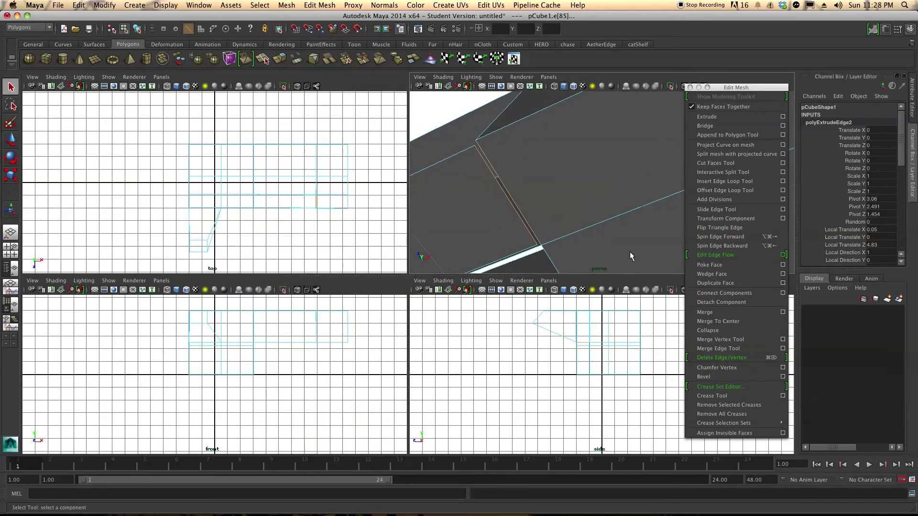
pyautogui.click(732, 351)
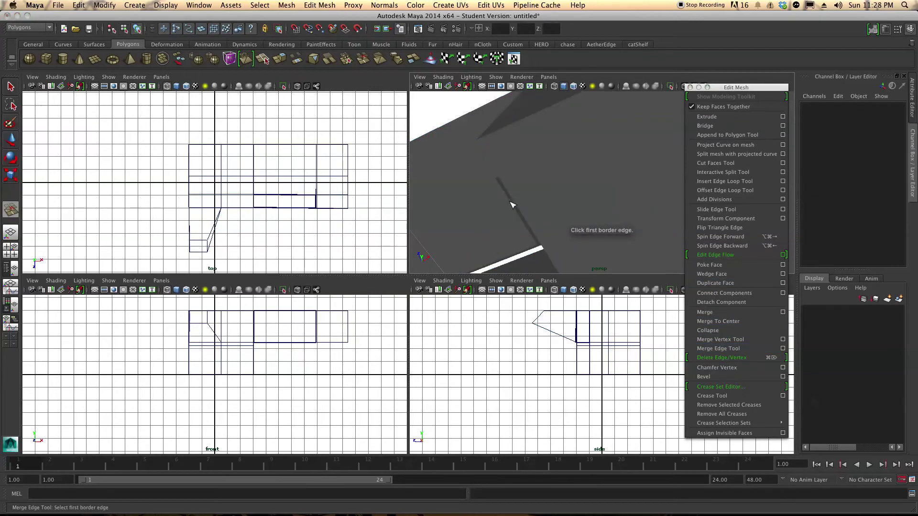
pyautogui.click(526, 215)
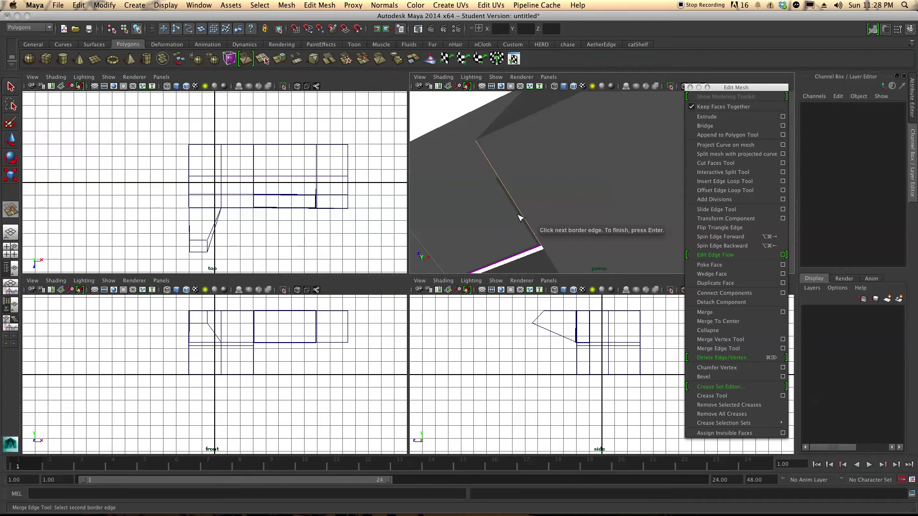
pyautogui.keyDown('alt'); pyautogui.moveTo(521, 217); pyautogui.dragTo(624, 222); pyautogui.keyUp('alt')
pyautogui.click(580, 231)
pyautogui.press('Return')
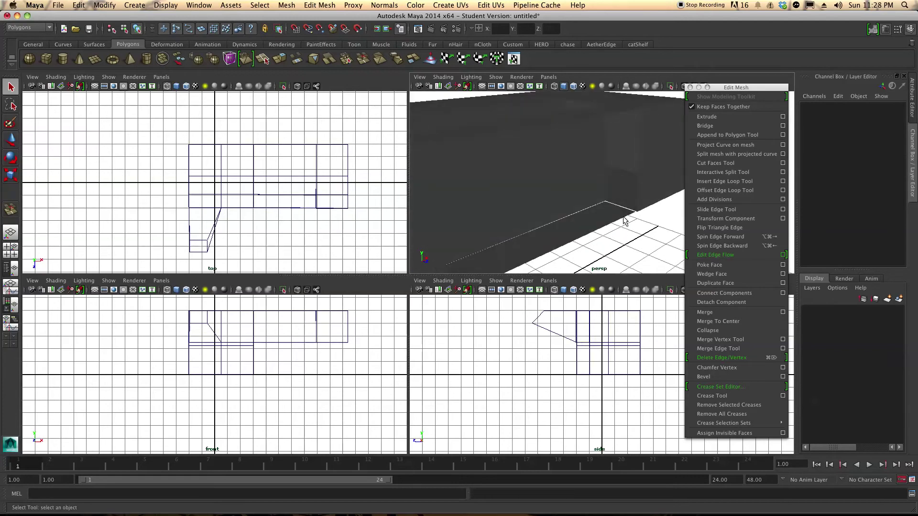
# Step: Try the Merge Edge Tool again on the border edges around the bottom strip's end, and undo the merge
pyautogui.click(620, 217)
pyautogui.keyDown('alt'); pyautogui.moveTo(618, 211); pyautogui.dragTo(605, 227, button='right'); pyautogui.keyUp('alt')
pyautogui.keyDown('alt'); pyautogui.moveTo(628, 238); pyautogui.dragTo(623, 177, button='middle'); pyautogui.keyUp('alt')
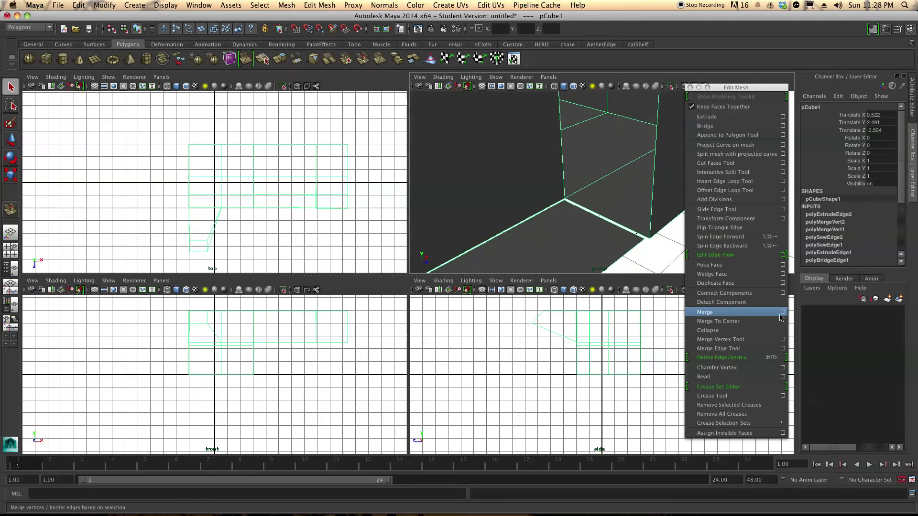
pyautogui.click(738, 347)
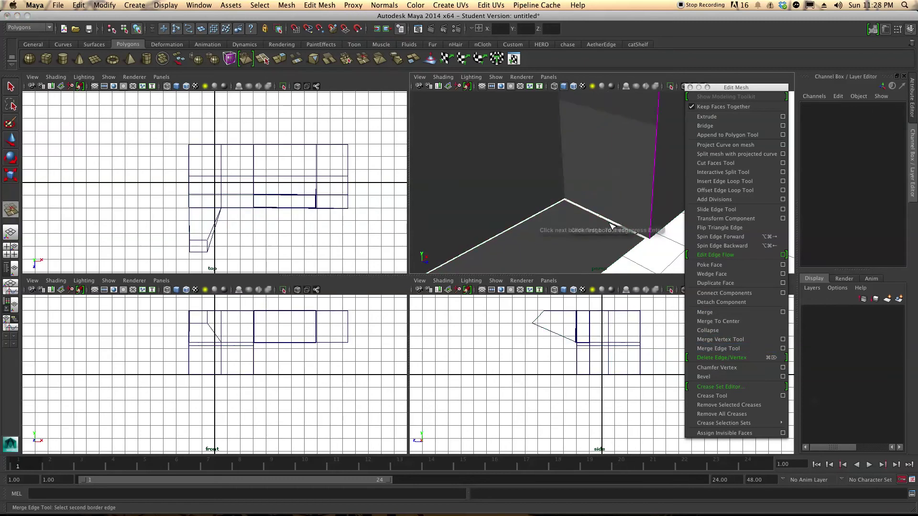
pyautogui.click(654, 213)
pyautogui.scroll(-6, 654, 215)
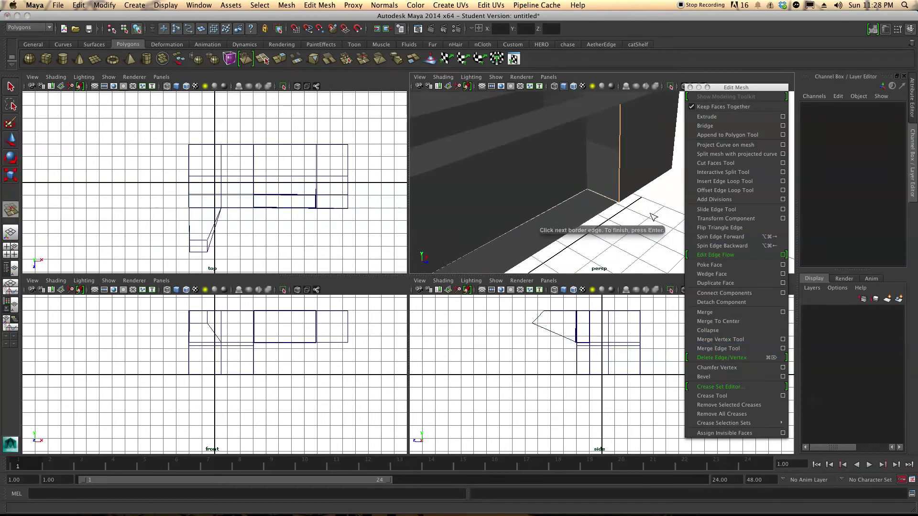
pyautogui.keyDown('alt'); pyautogui.moveTo(558, 216); pyautogui.dragTo(542, 197); pyautogui.keyUp('alt')
pyautogui.keyDown('alt'); pyautogui.moveTo(542, 197); pyautogui.dragTo(710, 219, button='middle'); pyautogui.keyUp('alt')
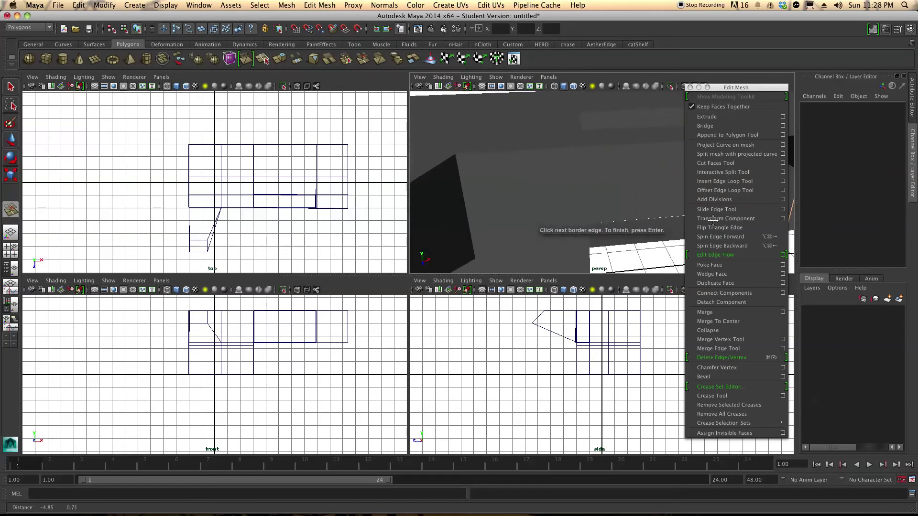
pyautogui.scroll(-4, 486, 197)
pyautogui.keyDown('alt'); pyautogui.moveTo(486, 196); pyautogui.dragTo(533, 215); pyautogui.keyUp('alt')
pyautogui.press('Return')
pyautogui.keyDown('alt'); pyautogui.moveTo(658, 228); pyautogui.dragTo(571, 213, button='middle'); pyautogui.keyUp('alt')
pyautogui.press('super+z')
pyautogui.press('q')
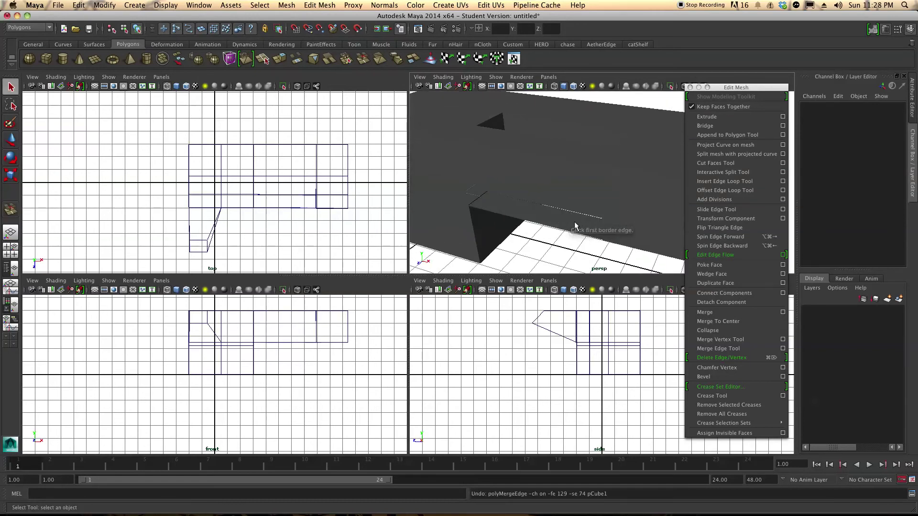
# Step: Delete the extruded bottom strip face between the body and the end block
pyautogui.keyDown('alt'); pyautogui.moveTo(575, 220); pyautogui.dragTo(626, 211); pyautogui.keyUp('alt')
pyautogui.keyDown('alt'); pyautogui.moveTo(626, 210); pyautogui.dragTo(614, 221, button='middle'); pyautogui.keyUp('alt')
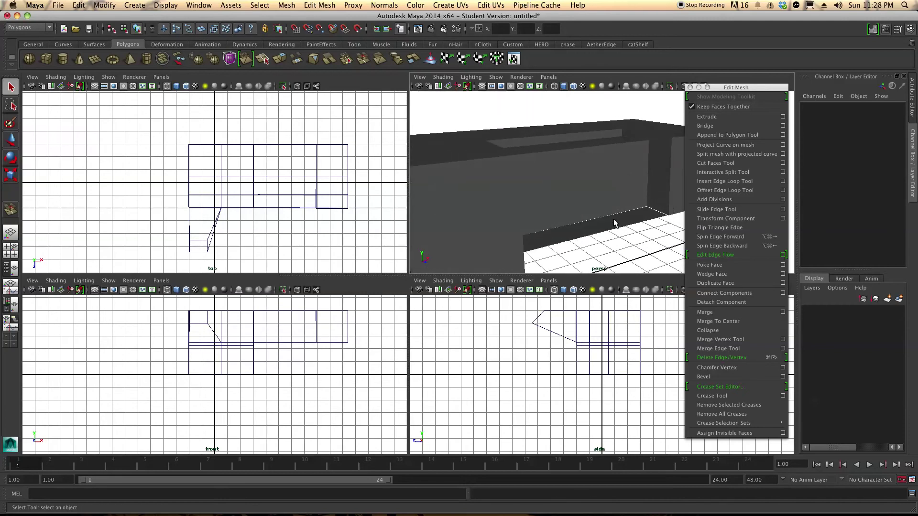
pyautogui.click(620, 211)
pyautogui.keyDown('alt'); pyautogui.moveTo(622, 211); pyautogui.dragTo(581, 225); pyautogui.keyUp('alt')
pyautogui.moveTo(584, 237); pyautogui.dragTo(602, 221, button='right')
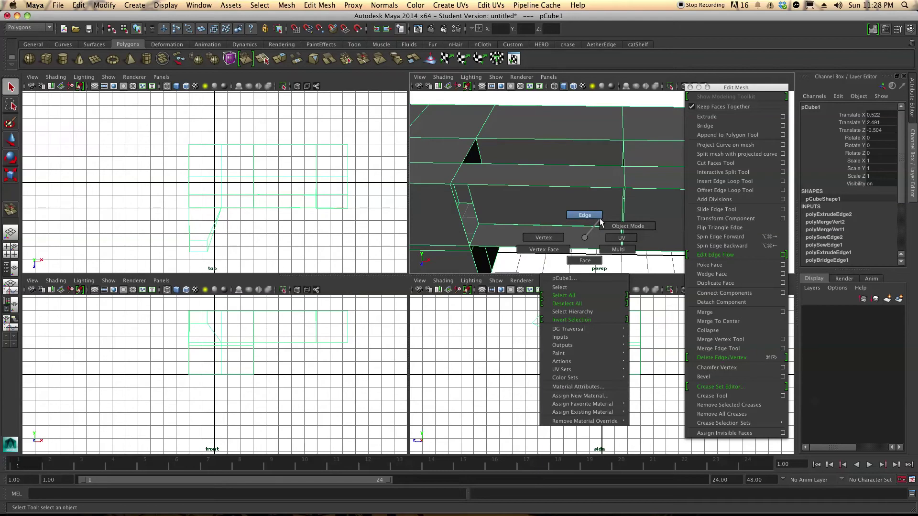
pyautogui.moveTo(600, 219); pyautogui.dragTo(586, 259, button='right')
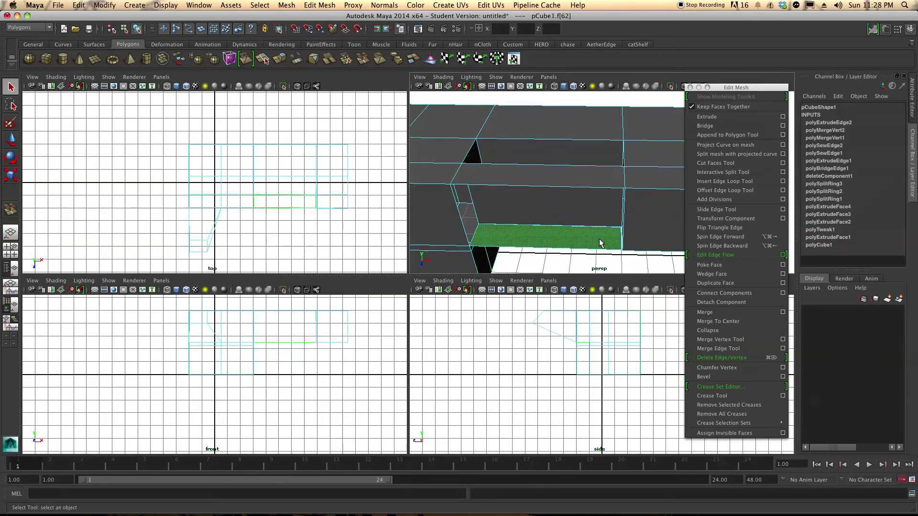
pyautogui.click(609, 227)
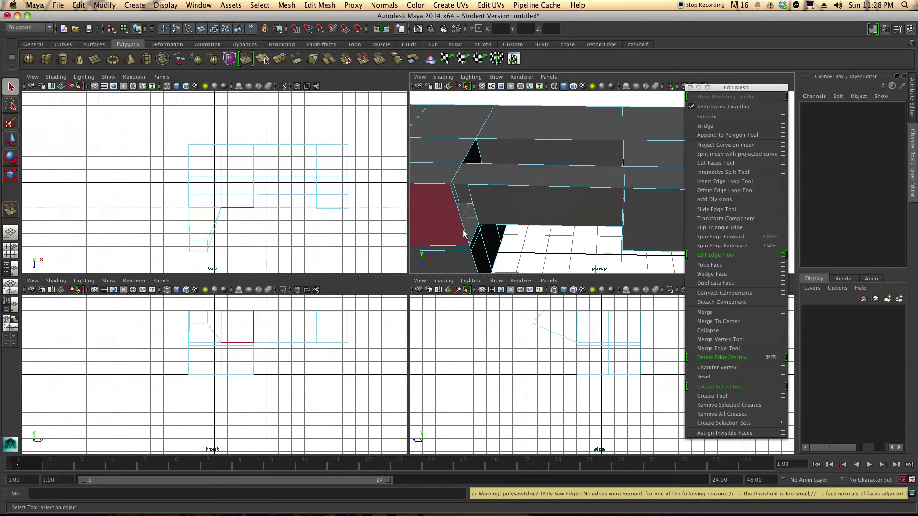
# Step: Bridge the bottom border edges of the body and the end block to close the underside of the gap
pyautogui.moveTo(477, 230); pyautogui.dragTo(478, 211, button='right')
pyautogui.click(477, 232)
pyautogui.keyDown('alt'); pyautogui.moveTo(477, 232); pyautogui.dragTo(673, 217); pyautogui.keyUp('alt')
pyautogui.keyDown('shift'); pyautogui.click(652, 225); pyautogui.keyUp('shift')
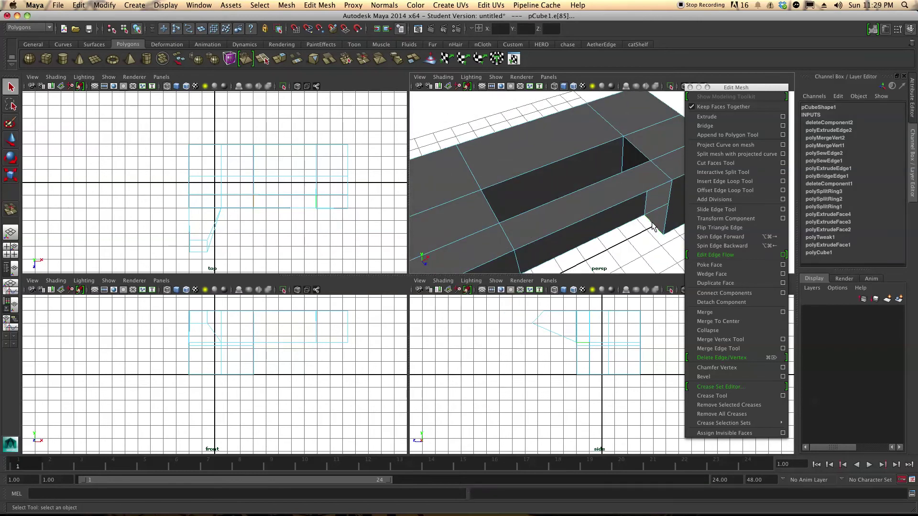
pyautogui.click(718, 126)
pyautogui.keyDown('alt'); pyautogui.moveTo(639, 246); pyautogui.dragTo(504, 190); pyautogui.keyUp('alt')
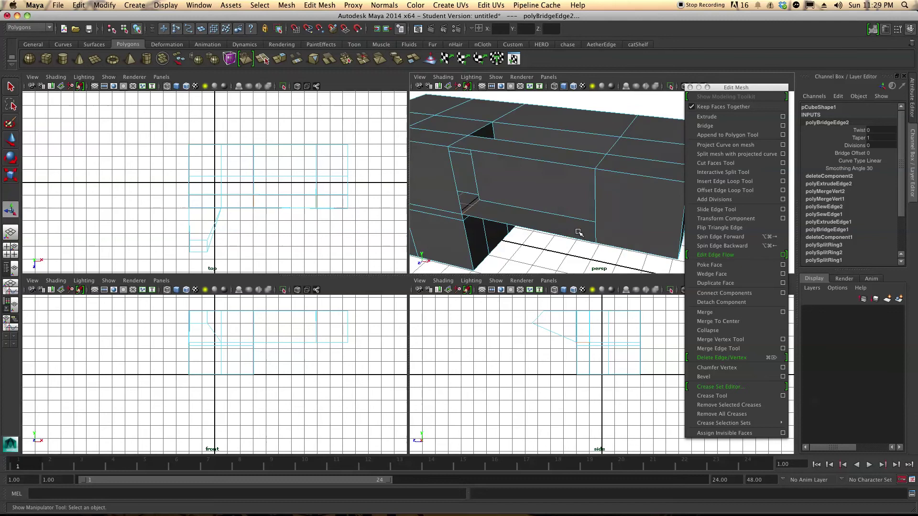
# Step: Bridge the remaining vertical border edges of the body and the end block to close the gap's outer side
pyautogui.click(455, 180)
pyautogui.keyDown('shift'); pyautogui.click(597, 223); pyautogui.keyUp('shift')
pyautogui.click(722, 126)
pyautogui.keyDown('alt'); pyautogui.moveTo(485, 214); pyautogui.dragTo(540, 168); pyautogui.keyUp('alt')
# Step: Merge the overlapping vertices along the bridged section between the body and the end block
pyautogui.scroll(-5, 514, 195)
pyautogui.moveTo(540, 166); pyautogui.dragTo(506, 166, button='right')
pyautogui.keyDown('alt'); pyautogui.moveTo(508, 168); pyautogui.dragTo(556, 164); pyautogui.keyUp('alt')
pyautogui.keyDown('alt'); pyautogui.moveTo(578, 151); pyautogui.dragTo(578, 165, button='middle'); pyautogui.keyUp('alt')
pyautogui.keyDown('alt'); pyautogui.moveTo(578, 165); pyautogui.dragTo(583, 178); pyautogui.keyUp('alt')
pyautogui.moveTo(523, 154); pyautogui.dragTo(642, 218)
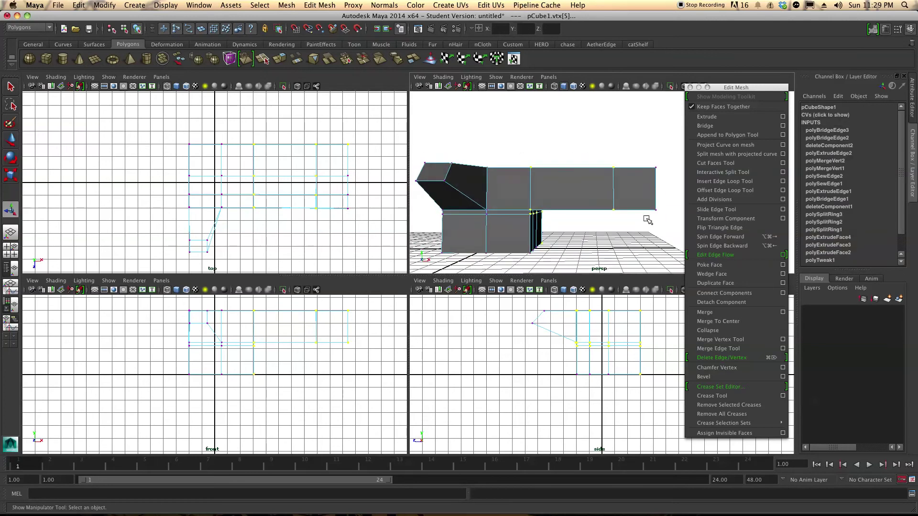
pyautogui.click(713, 313)
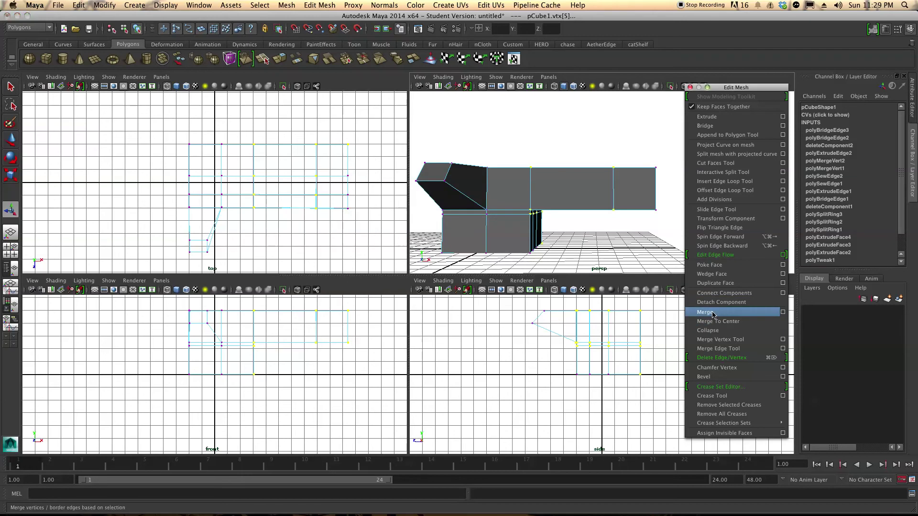
pyautogui.press('w')
pyautogui.moveTo(581, 217)
pyautogui.keyDown('alt'); pyautogui.mouseDown()
pyautogui.moveTo(638, 231)
pyautogui.moveTo(670, 196)
pyautogui.moveTo(476, 244)
pyautogui.moveTo(591, 226)
pyautogui.mouseUp(); pyautogui.keyUp('alt')
pyautogui.click(565, 221)
pyautogui.keyDown('alt'); pyautogui.moveTo(560, 197); pyautogui.dragTo(577, 221); pyautogui.keyUp('alt')
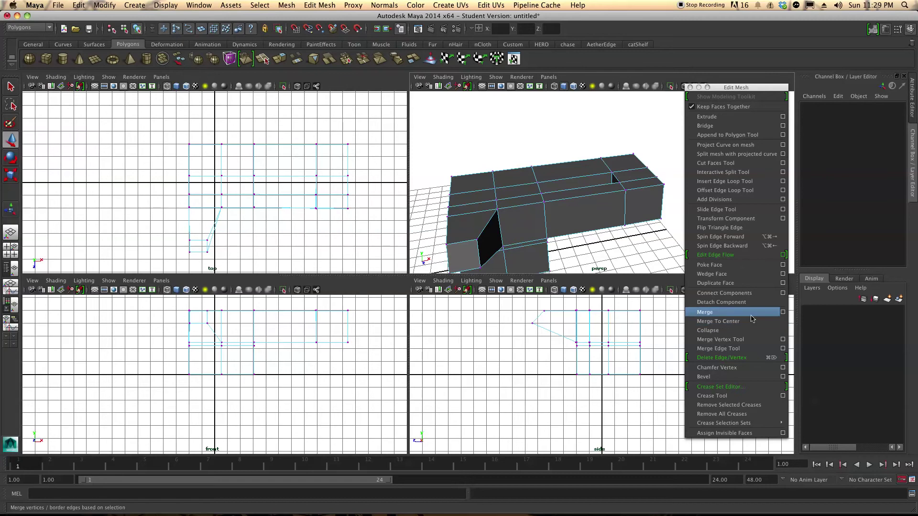
# Step: Review the threshold in the Merge Vertices options without changing it, and look over the bridged section
pyautogui.click(783, 313)
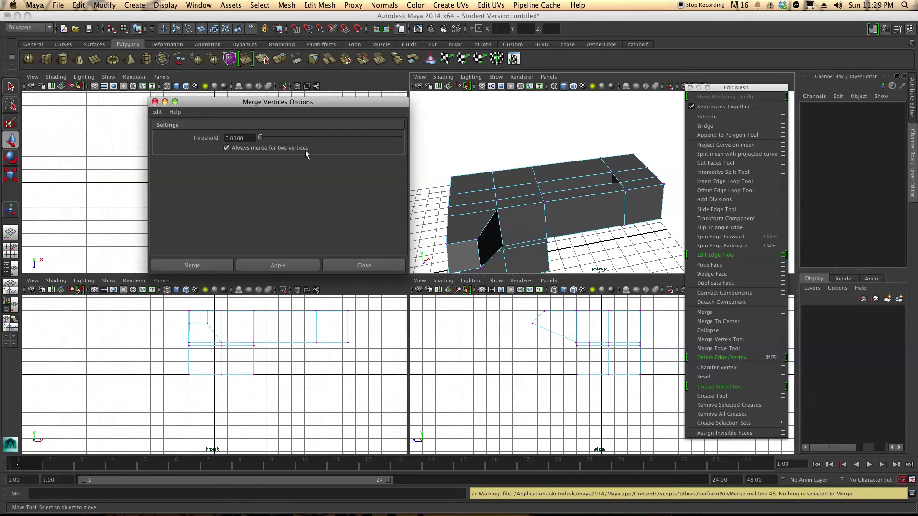
pyautogui.click(364, 265)
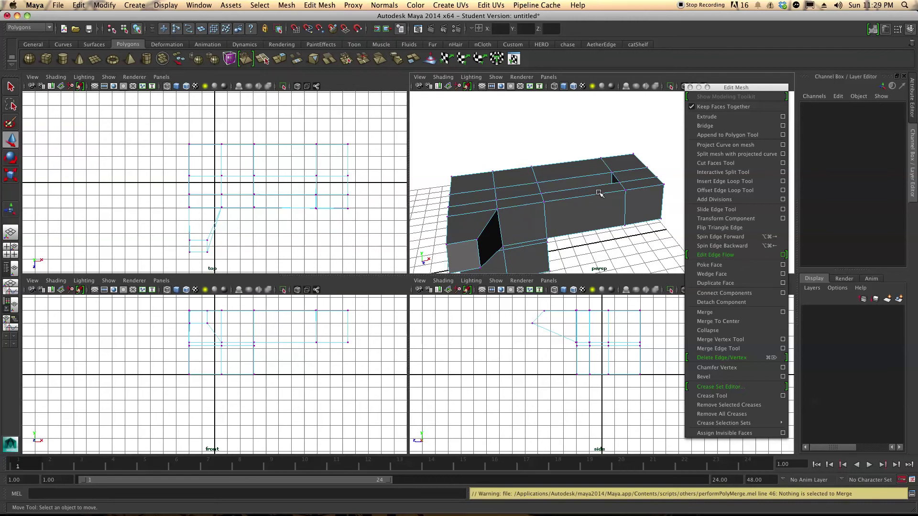
pyautogui.keyDown('alt'); pyautogui.moveTo(583, 217); pyautogui.dragTo(555, 199); pyautogui.keyUp('alt')
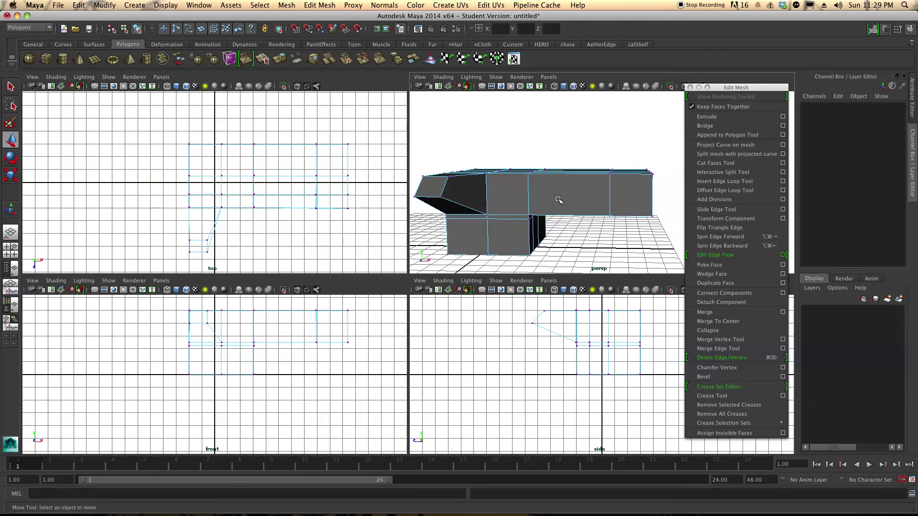
pyautogui.keyDown('alt'); pyautogui.moveTo(559, 199); pyautogui.dragTo(549, 178, button='middle'); pyautogui.keyUp('alt')
pyautogui.keyDown('alt'); pyautogui.moveTo(560, 183); pyautogui.dragTo(583, 202); pyautogui.keyUp('alt')
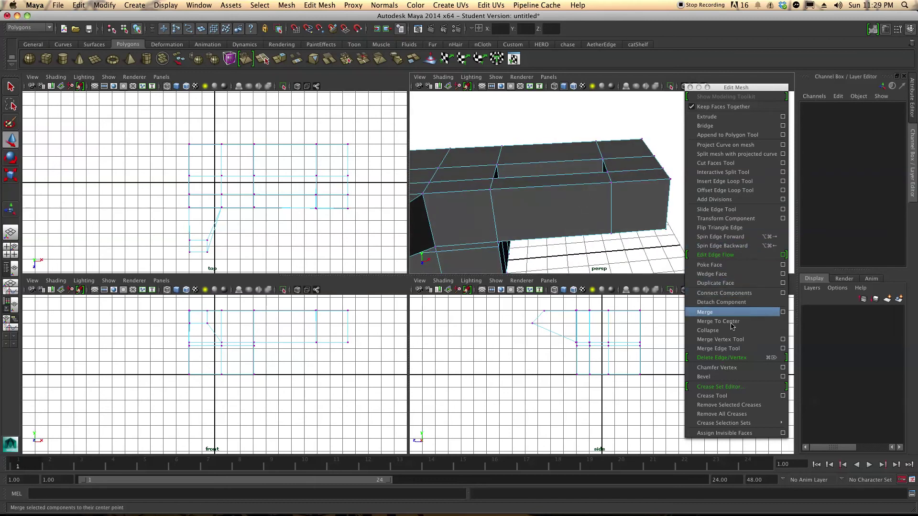
# Step: Insert a vertical edge loop around the middle of the bridged section beside the opening
pyautogui.click(733, 184)
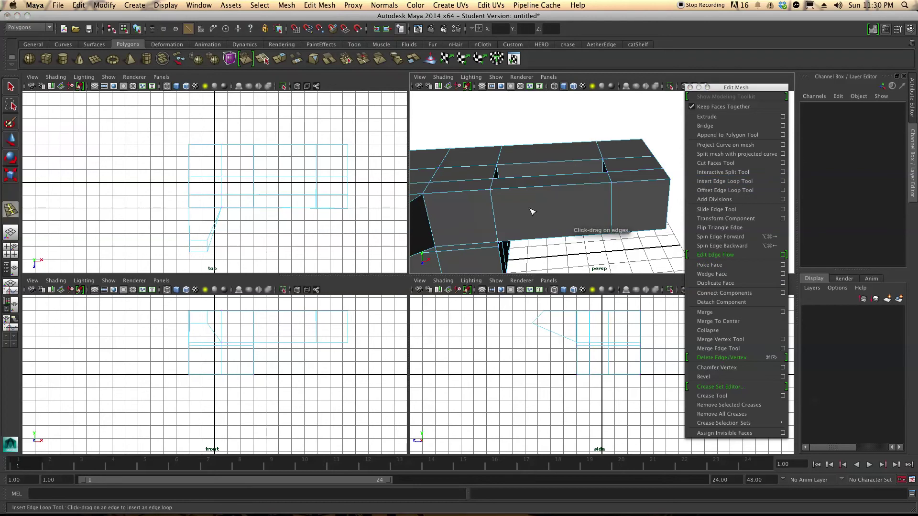
pyautogui.click(552, 190)
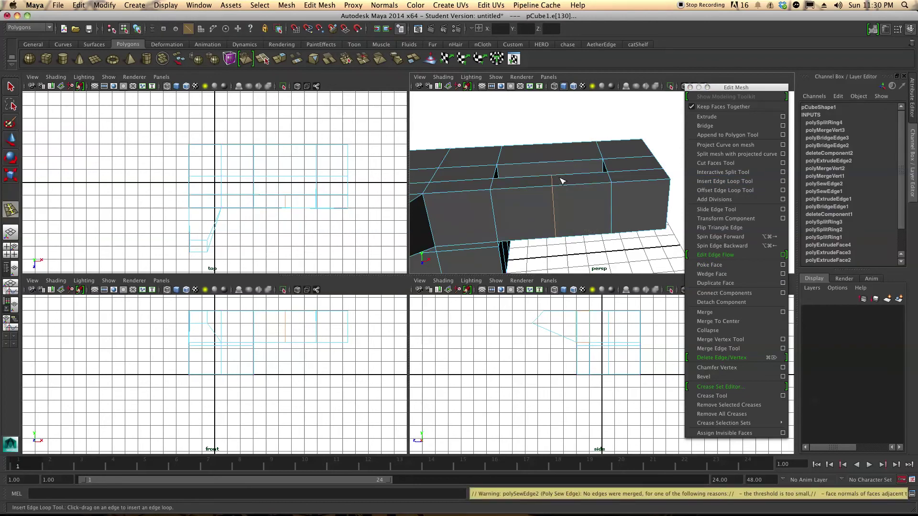
pyautogui.press('q')
pyautogui.keyDown('alt'); pyautogui.moveTo(565, 199); pyautogui.dragTo(609, 205); pyautogui.keyUp('alt')
# Step: Add offset edge loops on both sides of the bridged section's middle loop with the Offset Edge Loop Tool
pyautogui.click(721, 190)
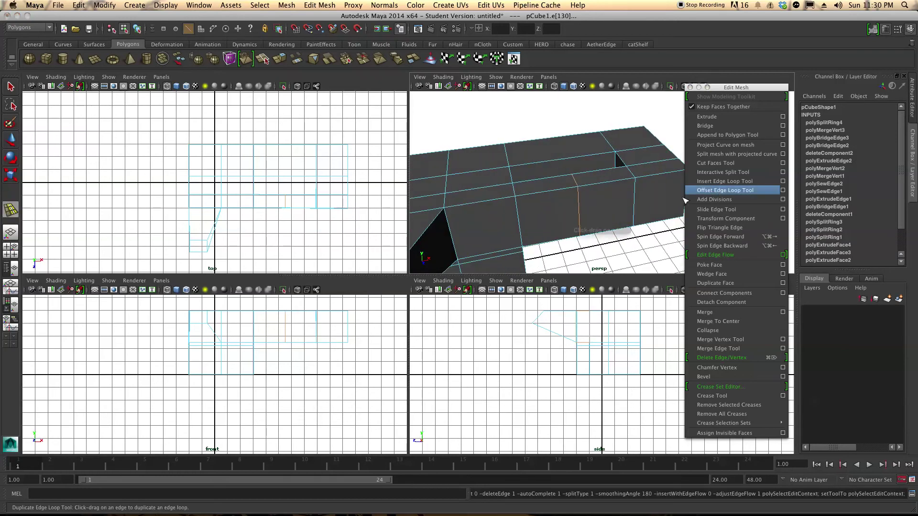
pyautogui.moveTo(582, 218); pyautogui.dragTo(530, 231)
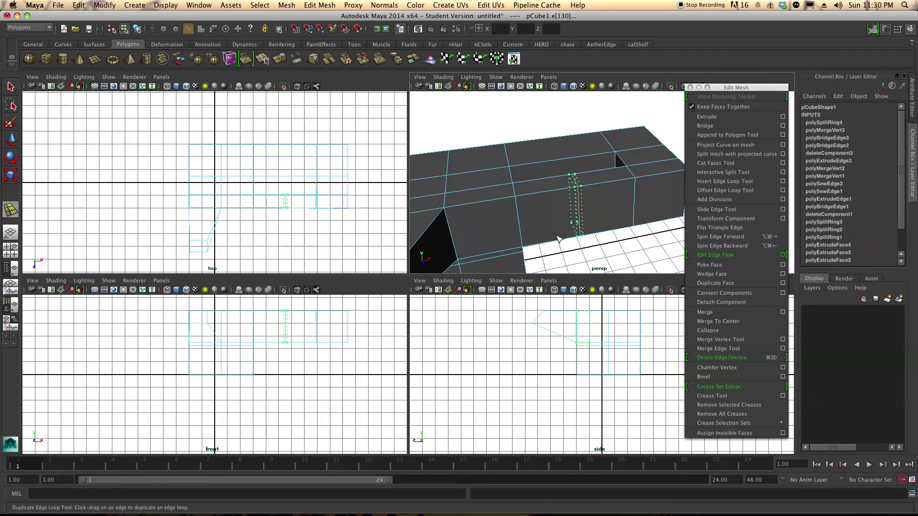
pyautogui.moveTo(560, 204); pyautogui.dragTo(564, 193)
pyautogui.moveTo(586, 233); pyautogui.dragTo(586, 229)
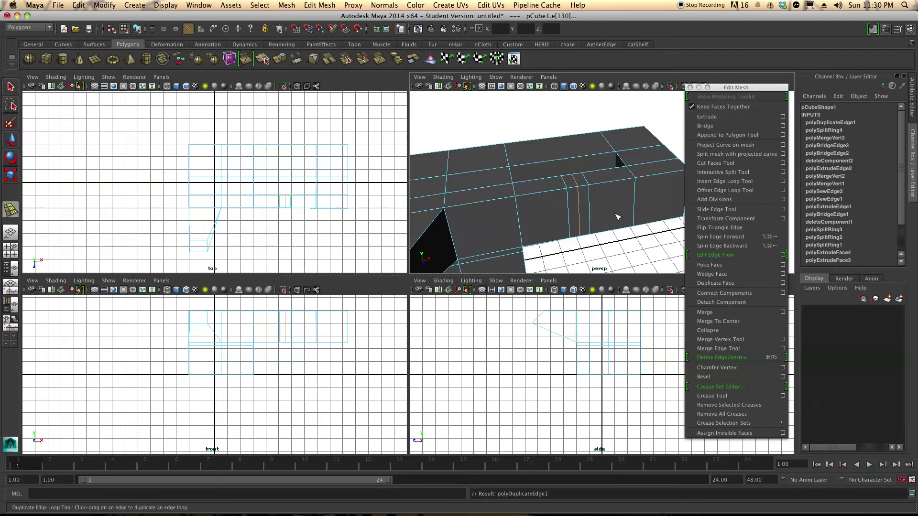
pyautogui.press('q')
# Step: Slide the offset edge loop nearest the end block further toward the end block with the Slide Edge Tool
pyautogui.click(589, 214)
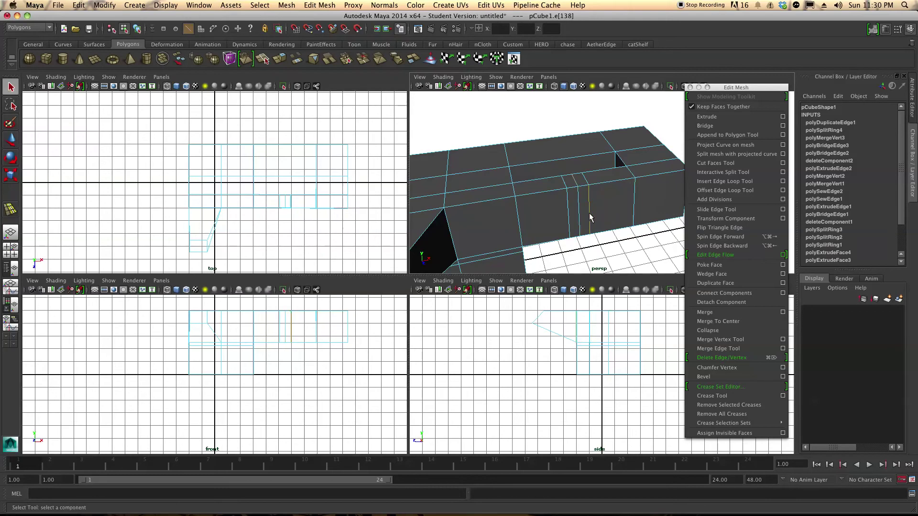
pyautogui.keyDown('shift'); pyautogui.click(587, 178); pyautogui.keyUp('shift')
pyautogui.moveTo(606, 233)
pyautogui.keyDown('alt'); pyautogui.mouseDown()
pyautogui.moveTo(605, 199)
pyautogui.moveTo(564, 225)
pyautogui.moveTo(597, 245)
pyautogui.moveTo(631, 235)
pyautogui.moveTo(611, 233)
pyautogui.mouseUp(); pyautogui.keyUp('alt')
pyautogui.keyDown('alt'); pyautogui.moveTo(635, 202); pyautogui.dragTo(630, 216); pyautogui.keyUp('alt')
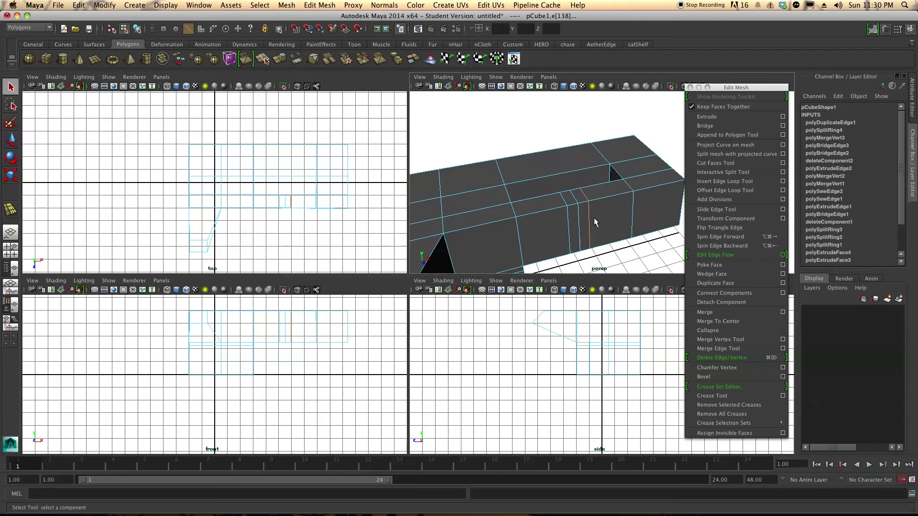
pyautogui.click(724, 210)
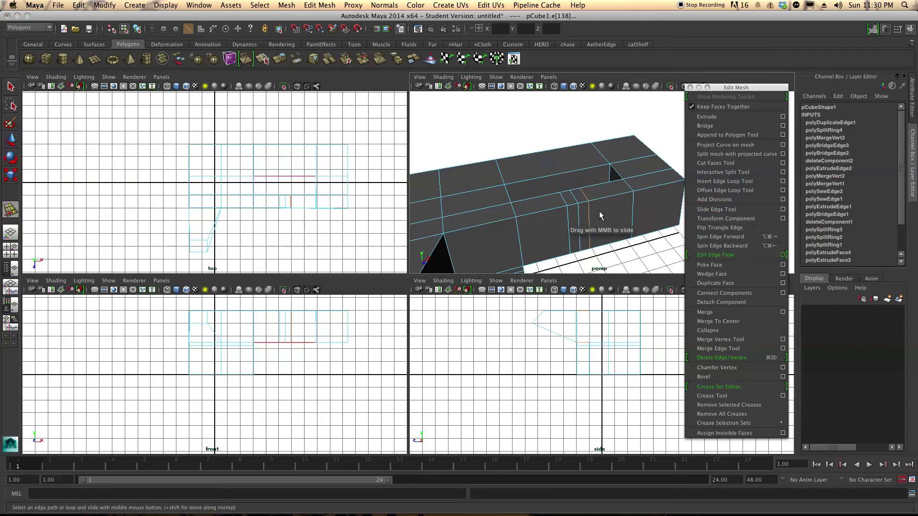
pyautogui.moveTo(601, 209); pyautogui.dragTo(631, 208, button='middle')
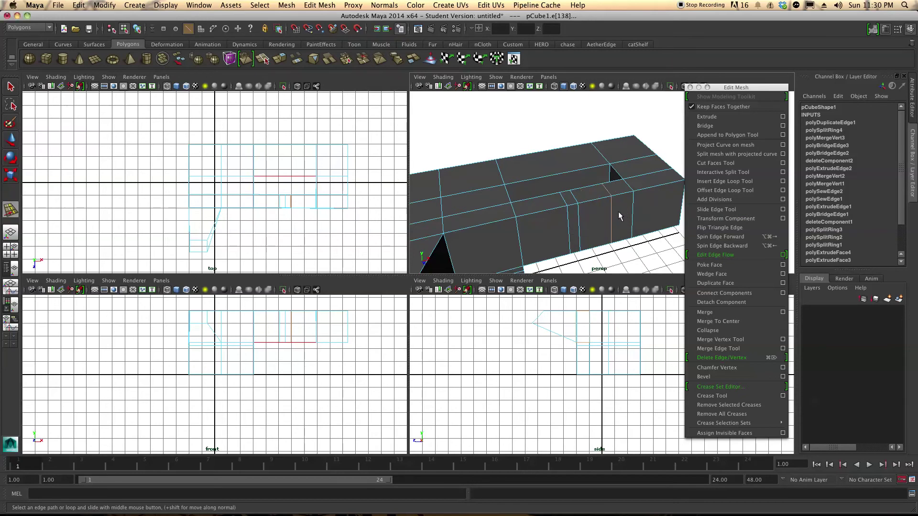
pyautogui.keyDown('alt'); pyautogui.moveTo(591, 219); pyautogui.dragTo(637, 177); pyautogui.keyUp('alt')
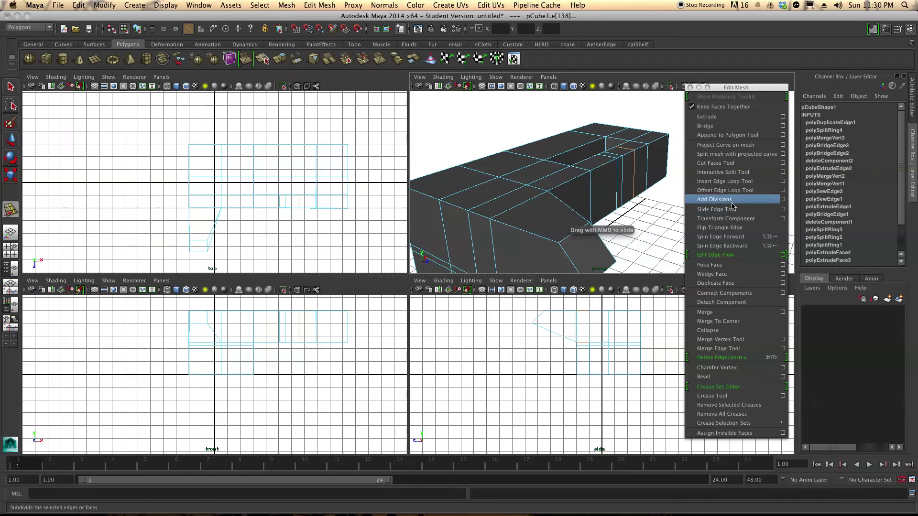
# Step: Insert edge loops around the body's upper outer rim and inside the opening near its top, checking the smooth mesh preview
pyautogui.click(732, 183)
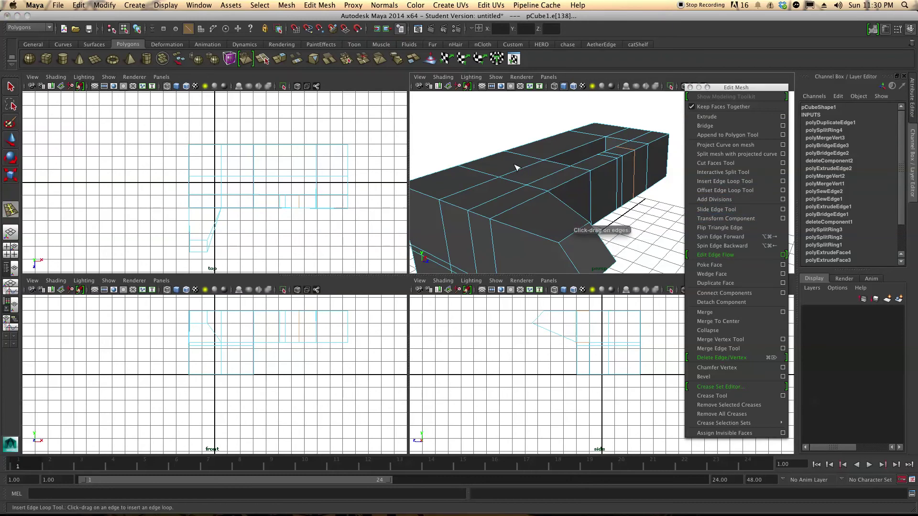
pyautogui.press('3')
pyautogui.keyDown('alt'); pyautogui.moveTo(592, 195); pyautogui.dragTo(618, 197); pyautogui.keyUp('alt')
pyautogui.keyDown('alt'); pyautogui.moveTo(620, 173); pyautogui.dragTo(545, 209, button='middle'); pyautogui.keyUp('alt')
pyautogui.keyDown('alt'); pyautogui.moveTo(546, 210); pyautogui.dragTo(576, 204); pyautogui.keyUp('alt')
pyautogui.press('1')
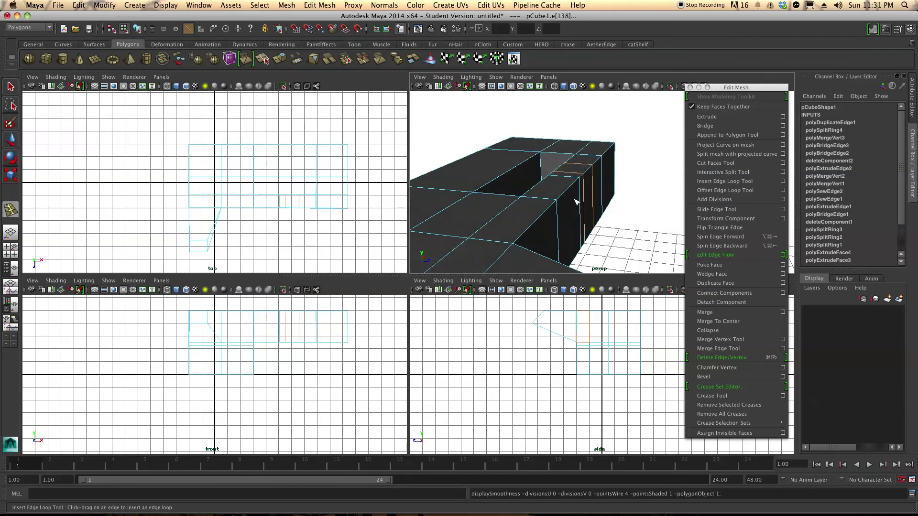
pyautogui.moveTo(559, 216); pyautogui.dragTo(561, 218)
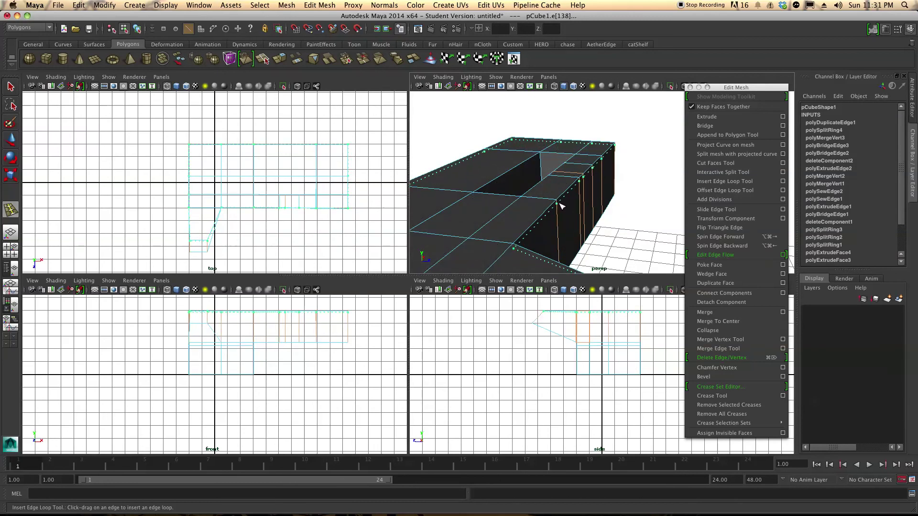
pyautogui.keyDown('alt'); pyautogui.moveTo(561, 207); pyautogui.dragTo(616, 218); pyautogui.keyUp('alt')
pyautogui.press('3')
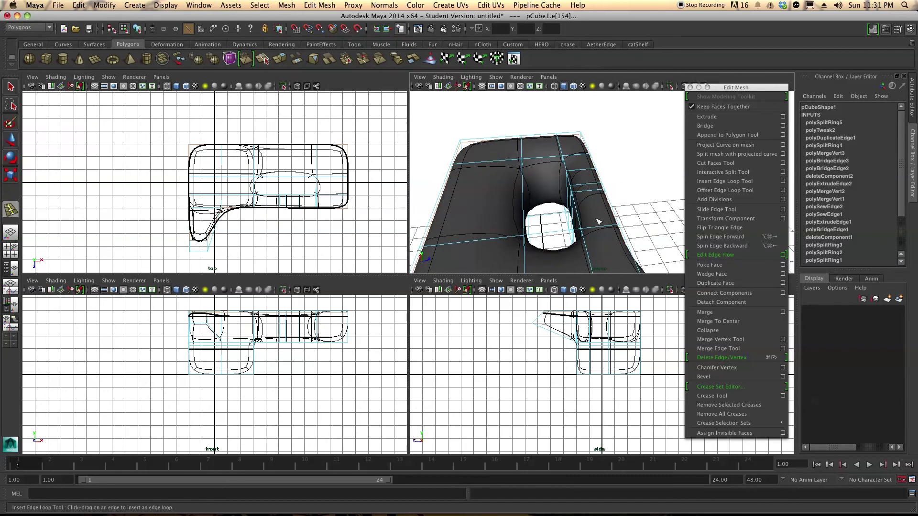
pyautogui.keyDown('alt'); pyautogui.moveTo(522, 236); pyautogui.dragTo(498, 192); pyautogui.keyUp('alt')
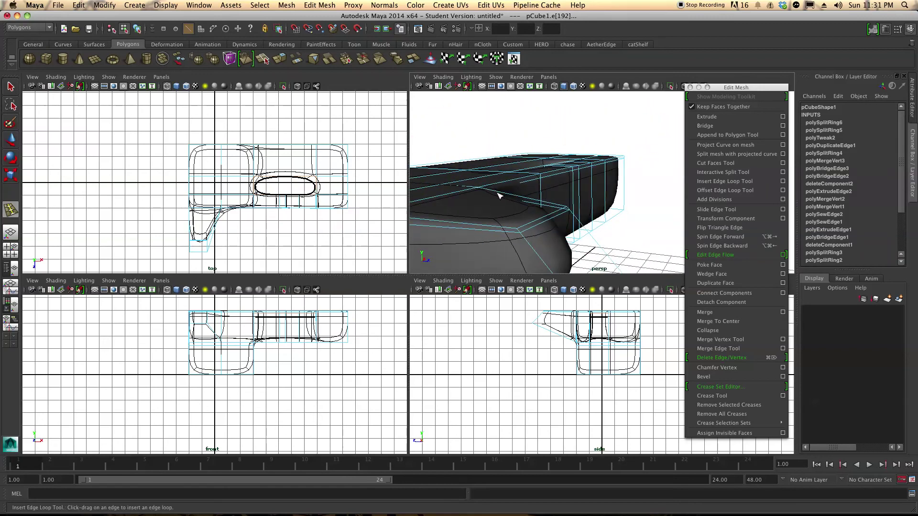
# Step: Examine the smoothed shape and edge loop around the opening, and return the mesh to unsmoothed display
pyautogui.press('q')
pyautogui.click(536, 194)
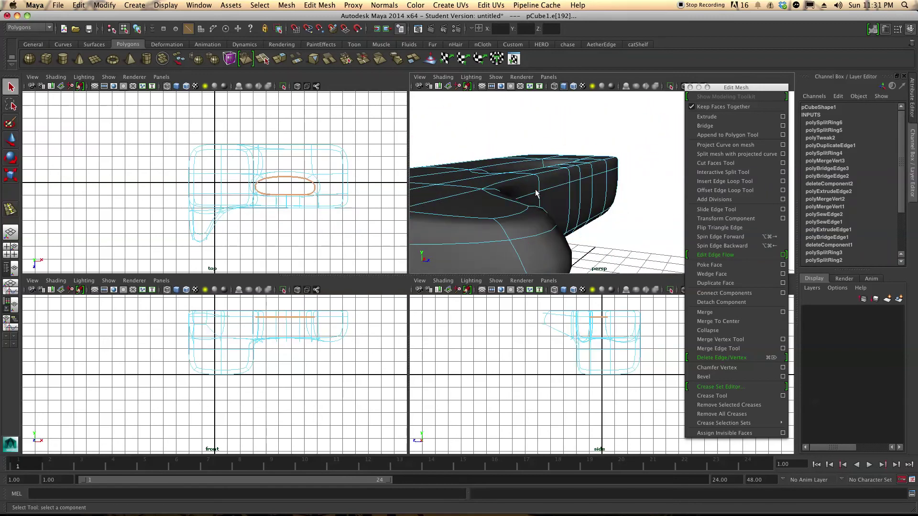
pyautogui.keyDown('alt'); pyautogui.moveTo(536, 194); pyautogui.dragTo(515, 192); pyautogui.keyUp('alt')
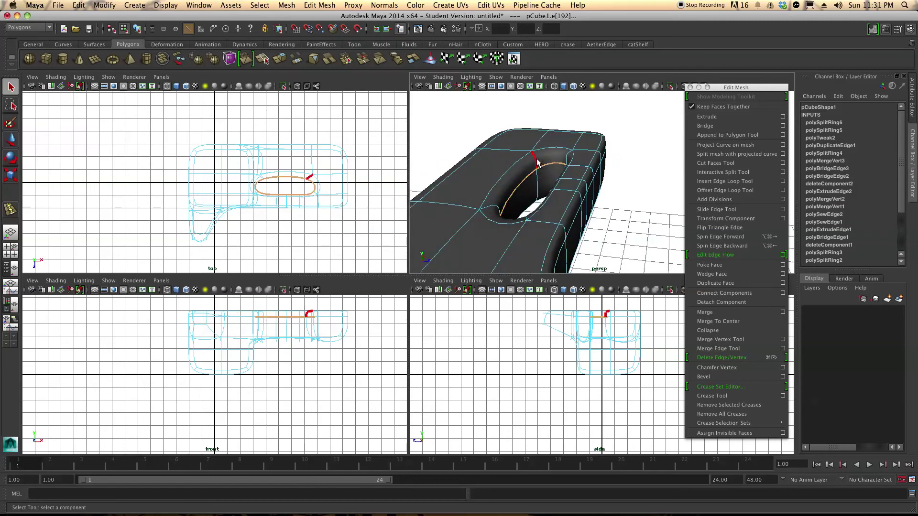
pyautogui.click(536, 162)
pyautogui.keyDown('alt'); pyautogui.moveTo(536, 163); pyautogui.dragTo(508, 202); pyautogui.keyUp('alt')
pyautogui.click(508, 202)
pyautogui.click(560, 211)
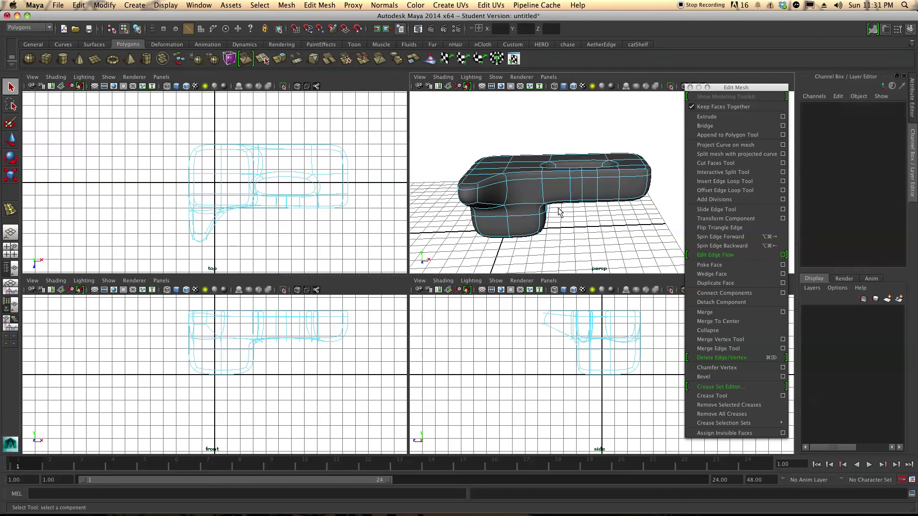
pyautogui.press('1')
pyautogui.keyDown('alt'); pyautogui.moveTo(543, 193); pyautogui.dragTo(518, 249); pyautogui.keyUp('alt')
# Step: Examine the unsmoothed mesh's edge loops along the upper rim and beside the opening
pyautogui.click(552, 248)
pyautogui.keyDown('alt'); pyautogui.moveTo(551, 248); pyautogui.dragTo(562, 229, button='middle'); pyautogui.keyUp('alt')
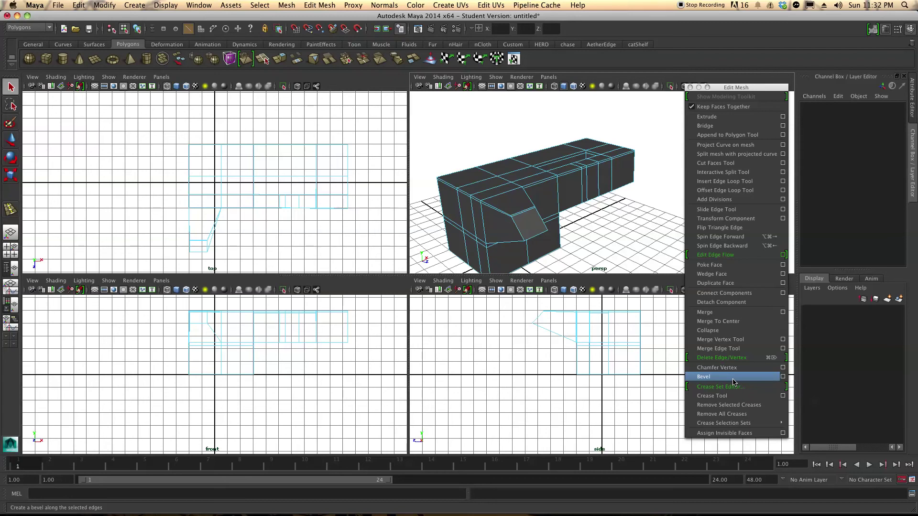
pyautogui.keyDown('alt'); pyautogui.moveTo(485, 194); pyautogui.dragTo(540, 188); pyautogui.keyUp('alt')
pyautogui.scroll(5, 540, 189)
pyautogui.moveTo(603, 179)
pyautogui.keyDown('alt'); pyautogui.mouseDown()
pyautogui.moveTo(605, 171)
pyautogui.moveTo(621, 177)
pyautogui.moveTo(550, 201)
pyautogui.moveTo(620, 183)
pyautogui.moveTo(498, 180)
pyautogui.moveTo(587, 171)
pyautogui.mouseUp(); pyautogui.keyUp('alt')
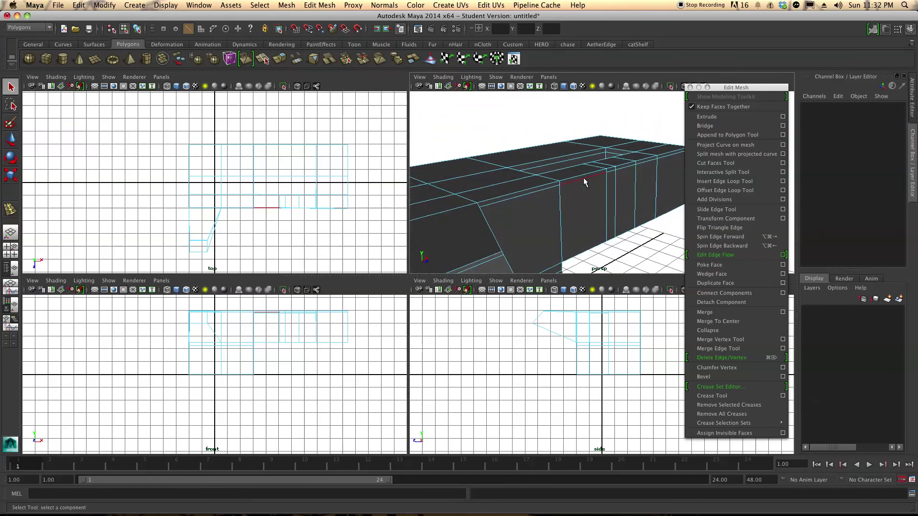
pyautogui.scroll(-5, 581, 183)
pyautogui.scroll(5, 586, 190)
pyautogui.moveTo(585, 193)
pyautogui.keyDown('alt'); pyautogui.mouseDown()
pyautogui.moveTo(609, 199)
pyautogui.moveTo(584, 171)
pyautogui.moveTo(521, 193)
pyautogui.moveTo(607, 206)
pyautogui.moveTo(586, 199)
pyautogui.moveTo(598, 200)
pyautogui.mouseUp(); pyautogui.keyUp('alt')
pyautogui.scroll(-5, 572, 172)
pyautogui.click(621, 197)
# Step: Create a polygon pyramid on the grid beside the model
pyautogui.click(143, 5)
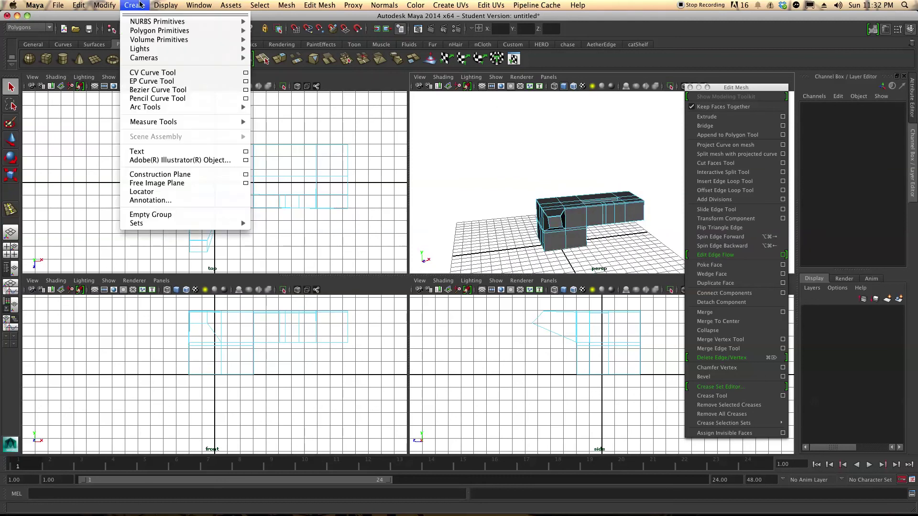
pyautogui.moveTo(148, 31)
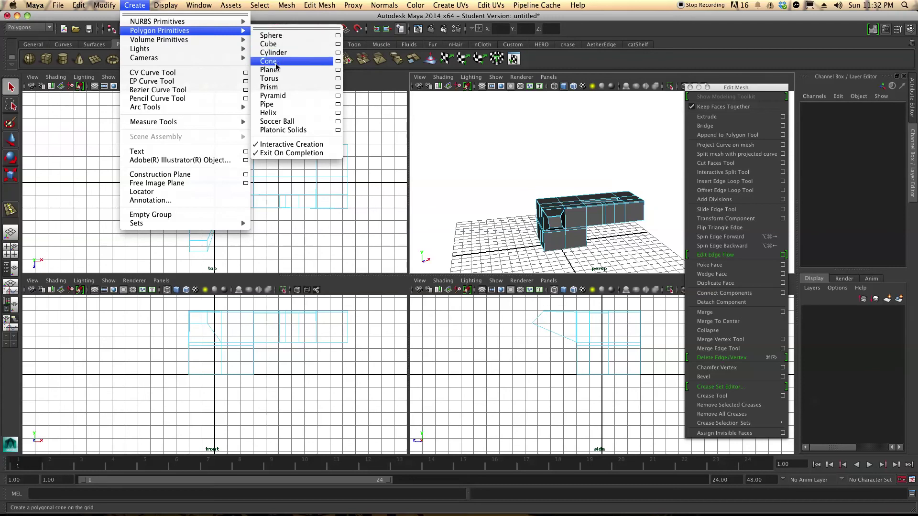
pyautogui.click(274, 97)
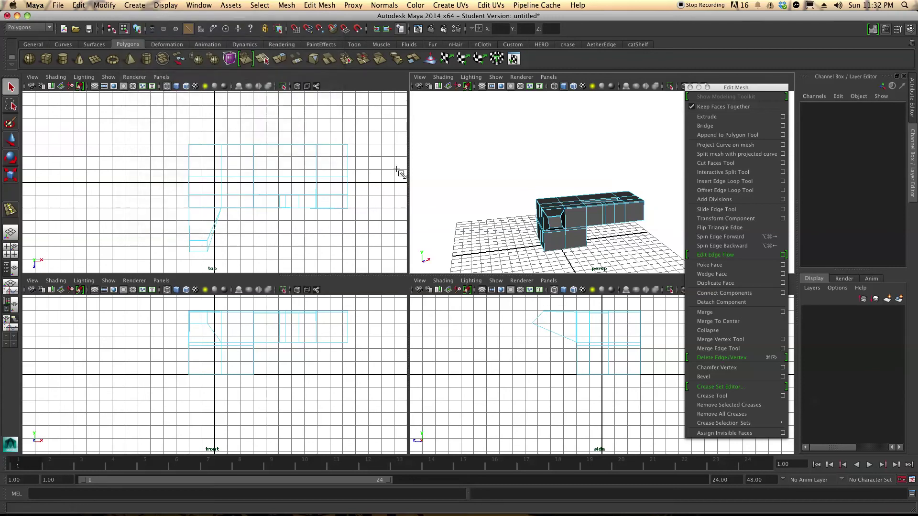
pyautogui.keyDown('alt'); pyautogui.moveTo(484, 227); pyautogui.dragTo(526, 229); pyautogui.keyUp('alt')
pyautogui.press('w')
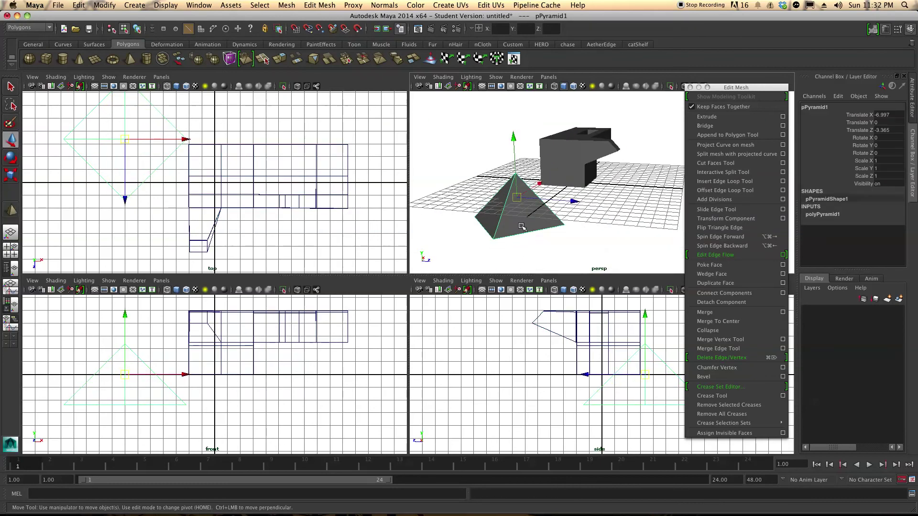
# Step: Move the pyramid onto the top of the body, at about X 1.331, Y 7.362, Z -0.603
pyautogui.moveTo(515, 134); pyautogui.dragTo(510, 63)
pyautogui.keyDown('alt'); pyautogui.moveTo(557, 163); pyautogui.dragTo(490, 201); pyautogui.keyUp('alt')
pyautogui.moveTo(544, 114); pyautogui.dragTo(612, 94)
pyautogui.keyDown('alt'); pyautogui.moveTo(559, 184); pyautogui.dragTo(630, 185); pyautogui.keyUp('alt')
pyautogui.moveTo(567, 113); pyautogui.dragTo(577, 159)
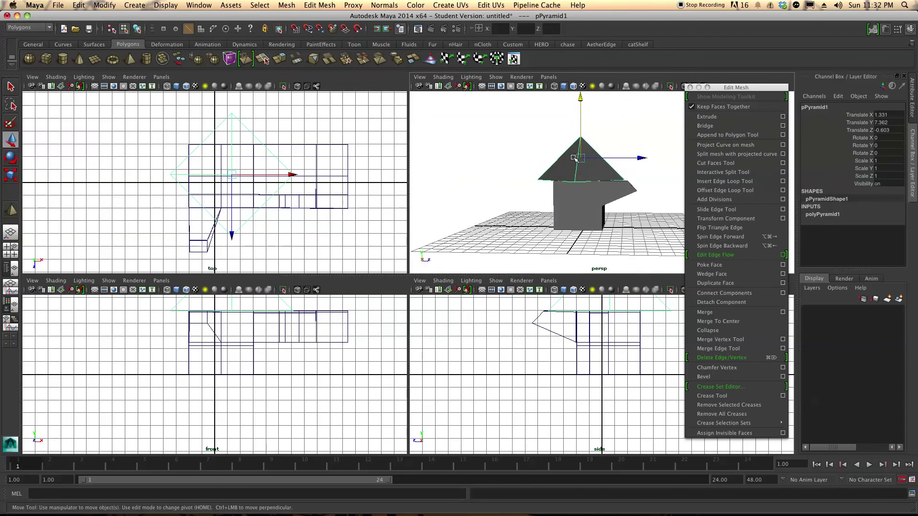
# Step: Select the pyramid together with the body and combine them into a single mesh
pyautogui.rightClick(581, 207)
pyautogui.moveTo(582, 207); pyautogui.dragTo(627, 195, button='right')
pyautogui.click(633, 220)
pyautogui.click(587, 188)
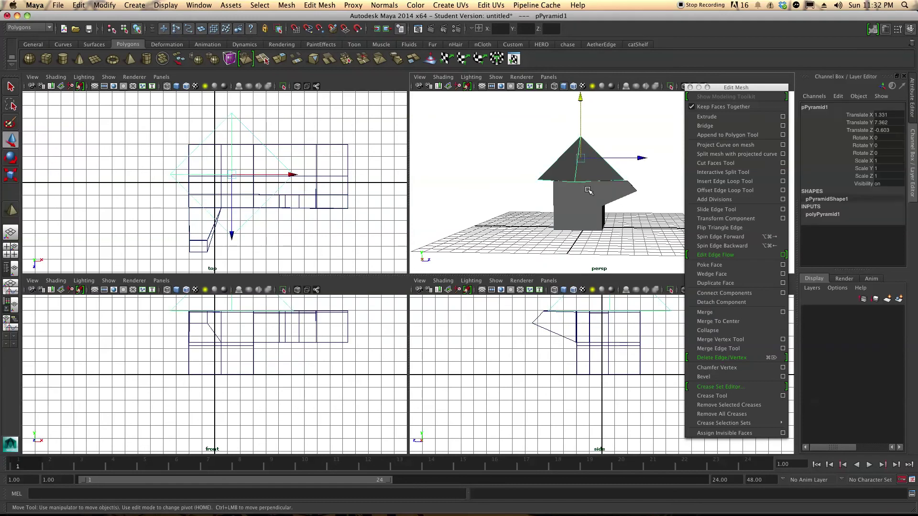
pyautogui.click(588, 188)
pyautogui.click(293, 6)
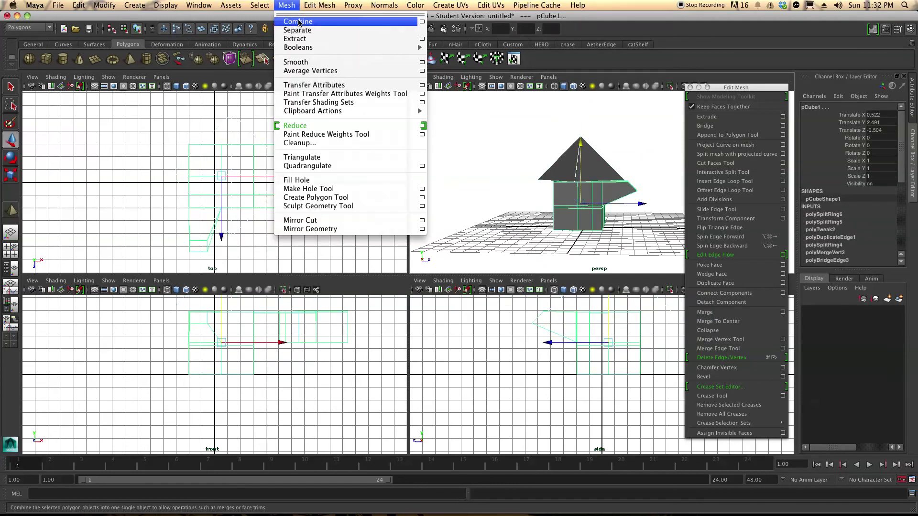
pyautogui.click(298, 21)
# Step: Examine the combined mesh from several sides, preview it smoothed, and return it to unsmoothed display
pyautogui.keyDown('alt'); pyautogui.moveTo(549, 203); pyautogui.dragTo(638, 210); pyautogui.keyUp('alt')
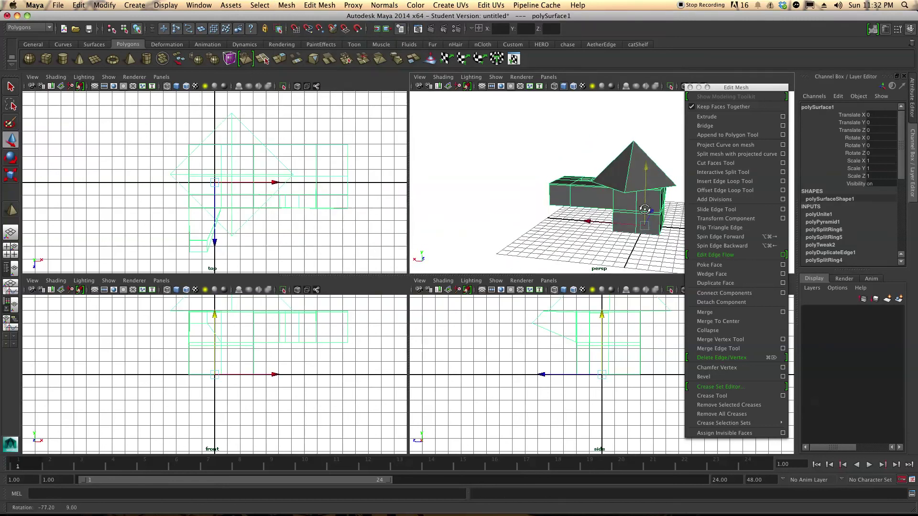
pyautogui.keyDown('alt'); pyautogui.moveTo(535, 196); pyautogui.dragTo(522, 223); pyautogui.keyUp('alt')
pyautogui.scroll(3, 526, 215)
pyautogui.keyDown('alt'); pyautogui.moveTo(615, 232); pyautogui.dragTo(513, 193); pyautogui.keyUp('alt')
pyautogui.click(646, 225)
pyautogui.click(544, 165)
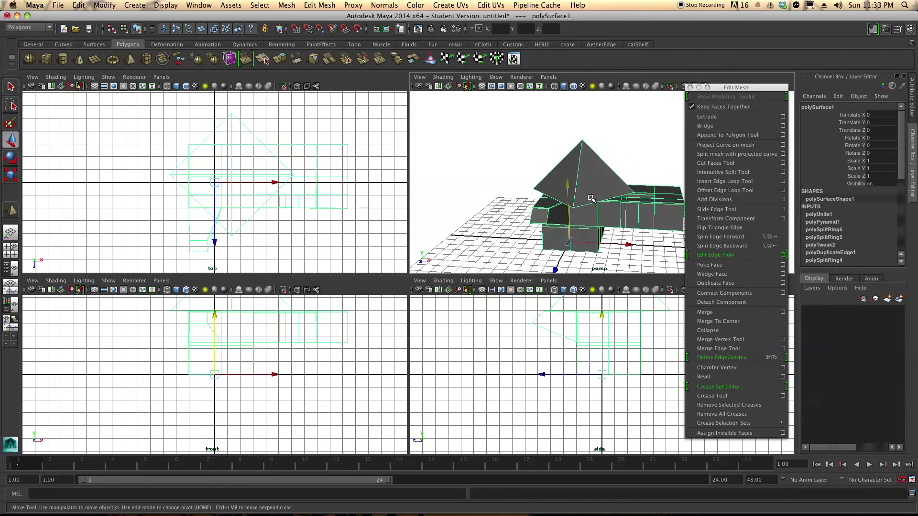
pyautogui.press('3')
pyautogui.keyDown('alt'); pyautogui.moveTo(589, 209); pyautogui.dragTo(698, 200); pyautogui.keyUp('alt')
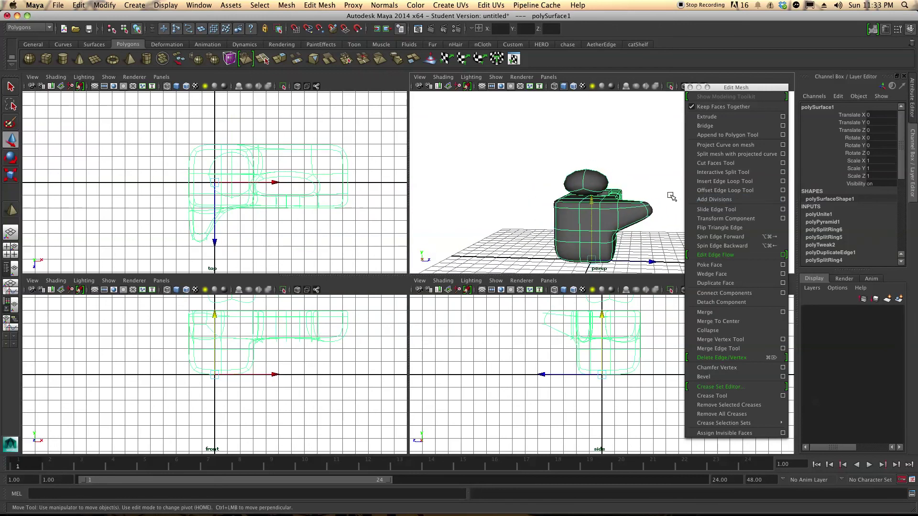
pyautogui.press('1')
# Step: Try to split the pyramid's sides with the Insert Edge Loop Tool and the Cut Faces Tool
pyautogui.keyDown('alt'); pyautogui.moveTo(616, 199); pyautogui.dragTo(569, 222); pyautogui.keyUp('alt')
pyautogui.click(725, 181)
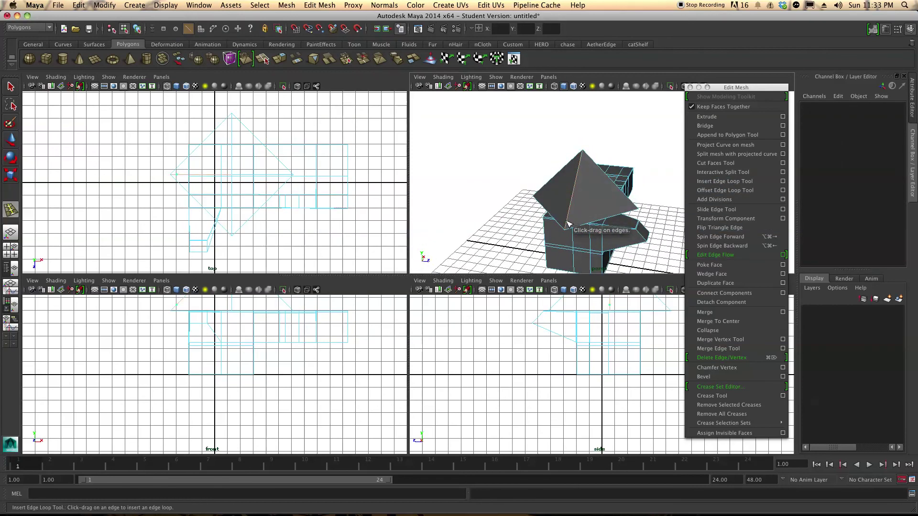
pyautogui.click(568, 223)
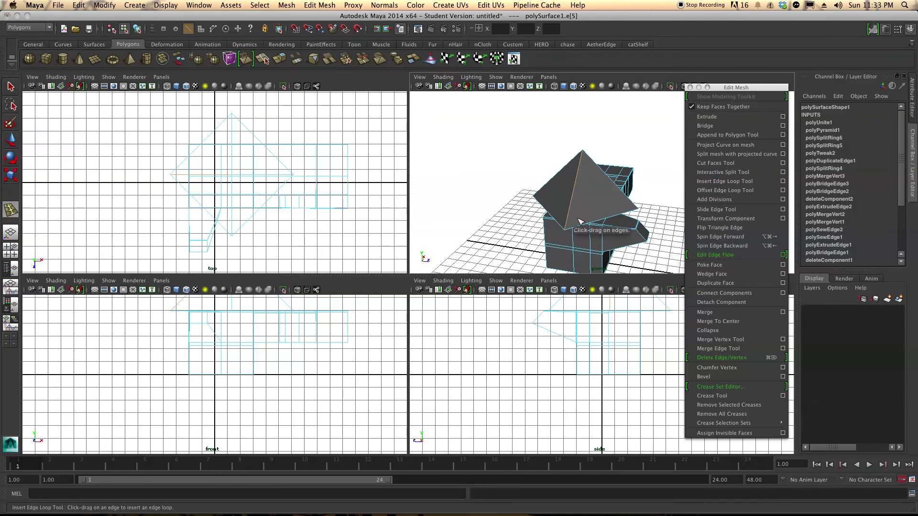
pyautogui.keyDown('alt'); pyautogui.moveTo(614, 219); pyautogui.dragTo(606, 195); pyautogui.keyUp('alt')
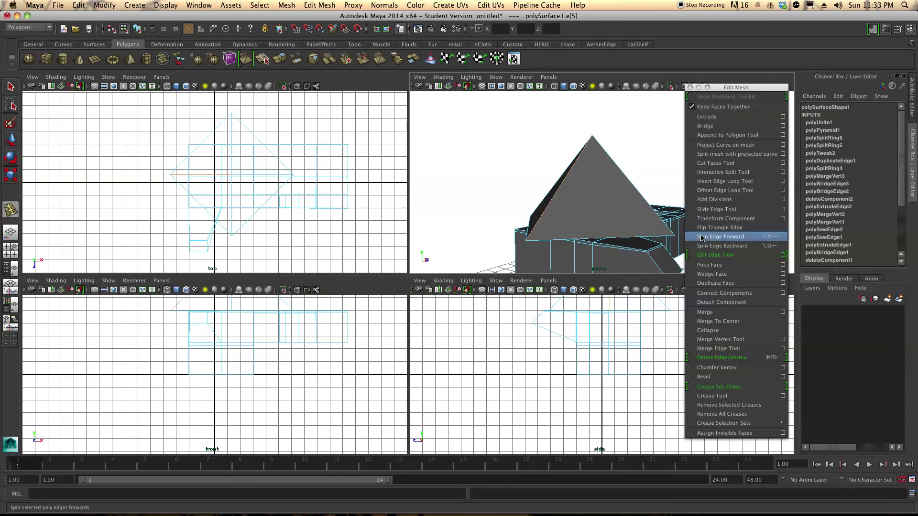
pyautogui.keyDown('alt'); pyautogui.moveTo(542, 244); pyautogui.dragTo(597, 224); pyautogui.keyUp('alt')
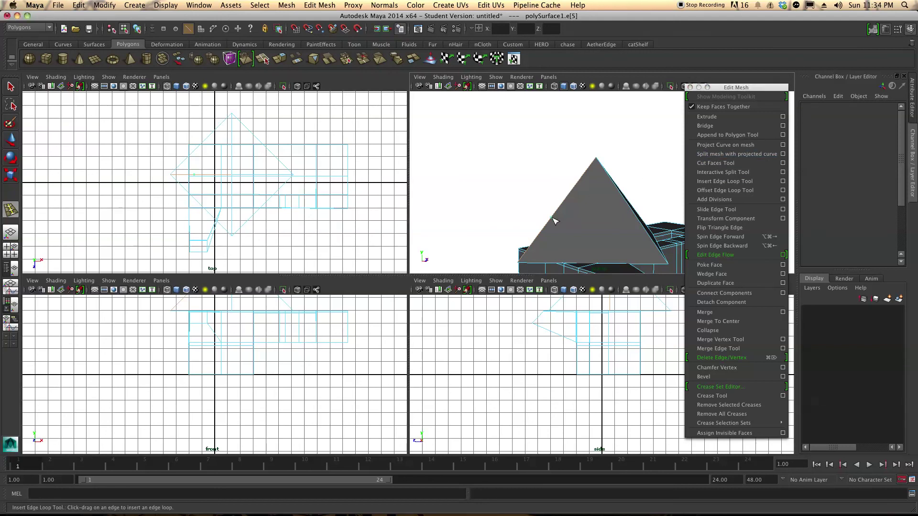
pyautogui.click(698, 164)
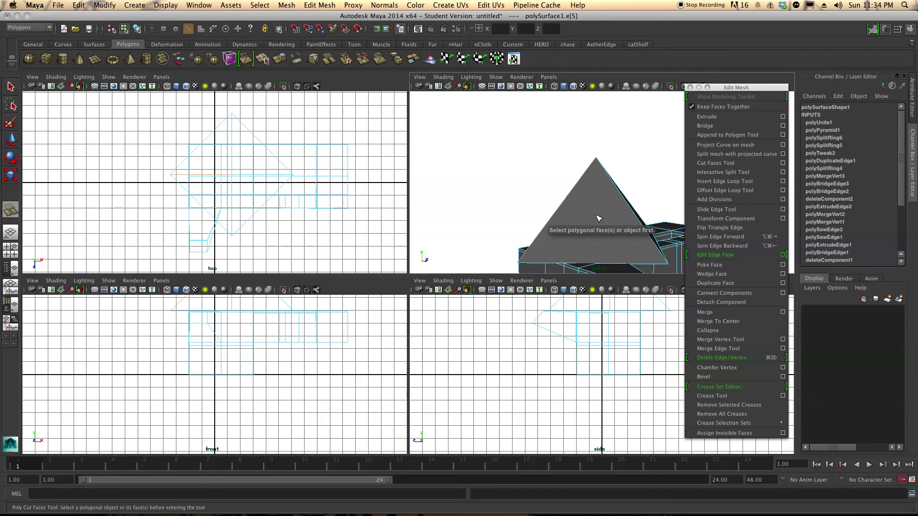
pyautogui.keyDown('shift'); pyautogui.click(576, 219); pyautogui.keyUp('shift')
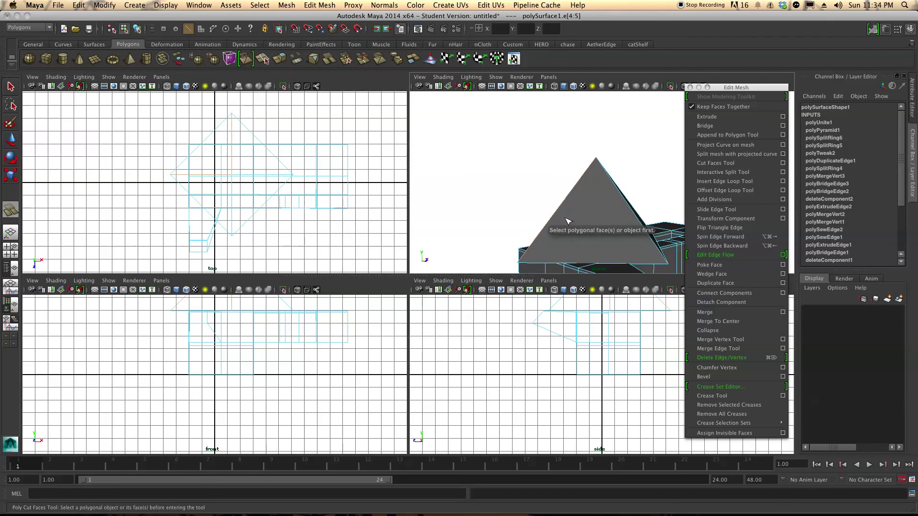
# Step: Extrude the body's lower front face below the pyramid outward by about 3.202 in local Z
pyautogui.keyDown('alt'); pyautogui.moveTo(565, 218); pyautogui.dragTo(595, 172); pyautogui.keyUp('alt')
pyautogui.keyDown('alt'); pyautogui.moveTo(605, 211); pyautogui.dragTo(549, 211); pyautogui.keyUp('alt')
pyautogui.moveTo(549, 211); pyautogui.dragTo(533, 240, button='right')
pyautogui.press('q')
pyautogui.click(529, 217)
pyautogui.click(534, 237)
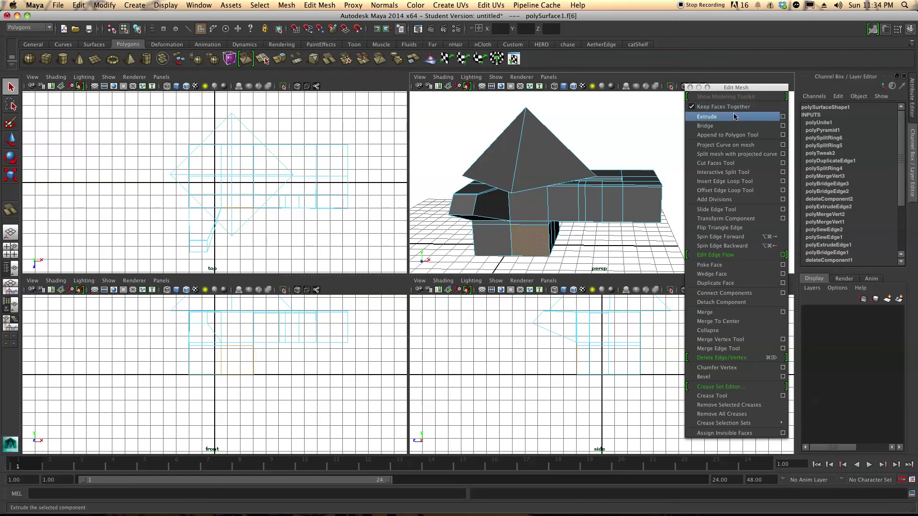
pyautogui.click(735, 117)
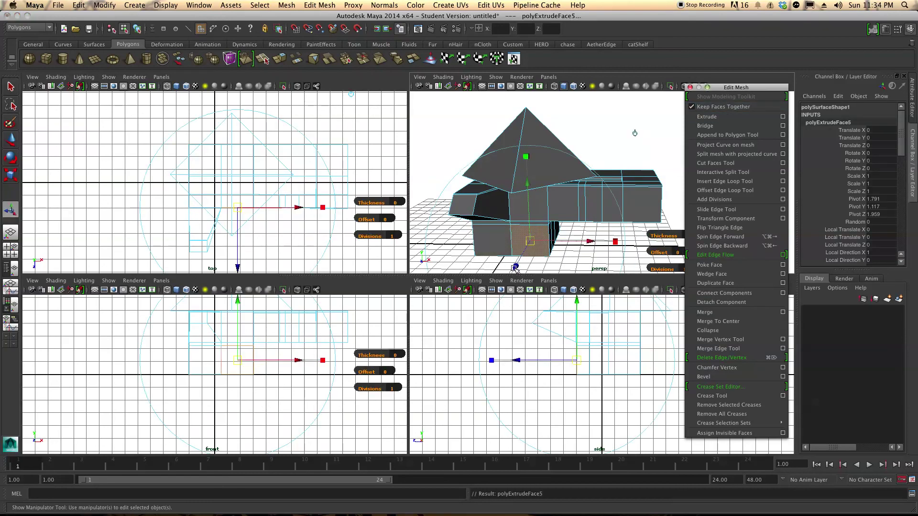
pyautogui.keyDown('alt'); pyautogui.moveTo(554, 224); pyautogui.dragTo(544, 238, button='middle'); pyautogui.keyUp('alt')
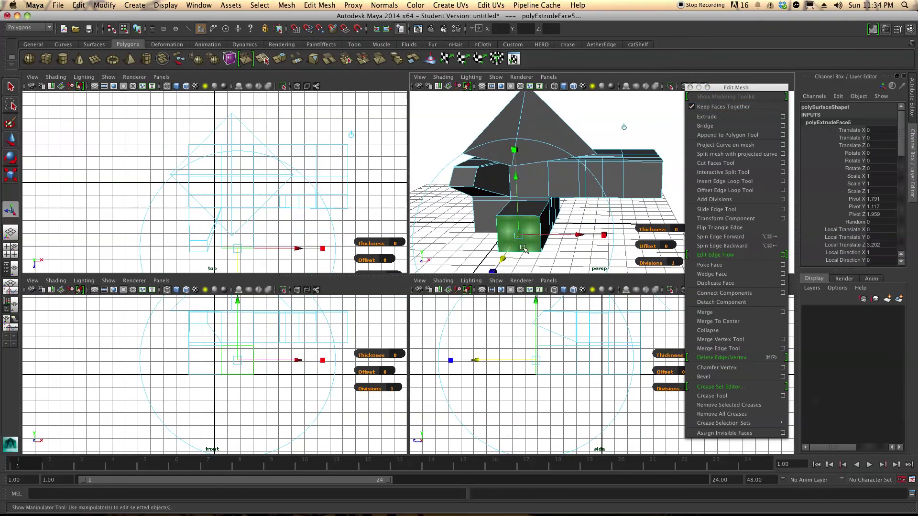
# Step: Scale down the end face of the new extrusion uniformly so the block tapers outward
pyautogui.press('e')
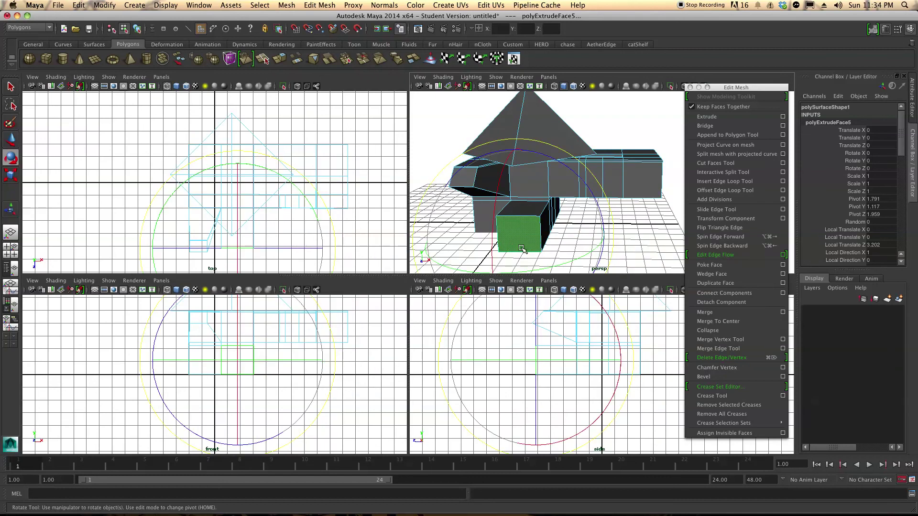
pyautogui.press('r')
pyautogui.moveTo(519, 234); pyautogui.dragTo(609, 220)
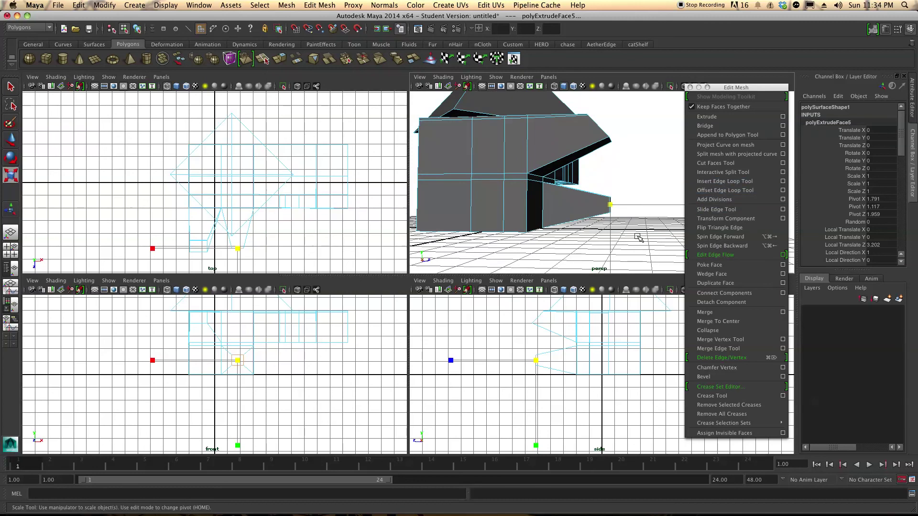
pyautogui.click(618, 230)
# Step: Examine the tapered extrusion and the pyramid on the body from the front, side and above
pyautogui.keyDown('alt'); pyautogui.moveTo(596, 214); pyautogui.dragTo(467, 221); pyautogui.keyUp('alt')
pyautogui.keyDown('alt'); pyautogui.moveTo(640, 194); pyautogui.dragTo(572, 194); pyautogui.keyUp('alt')
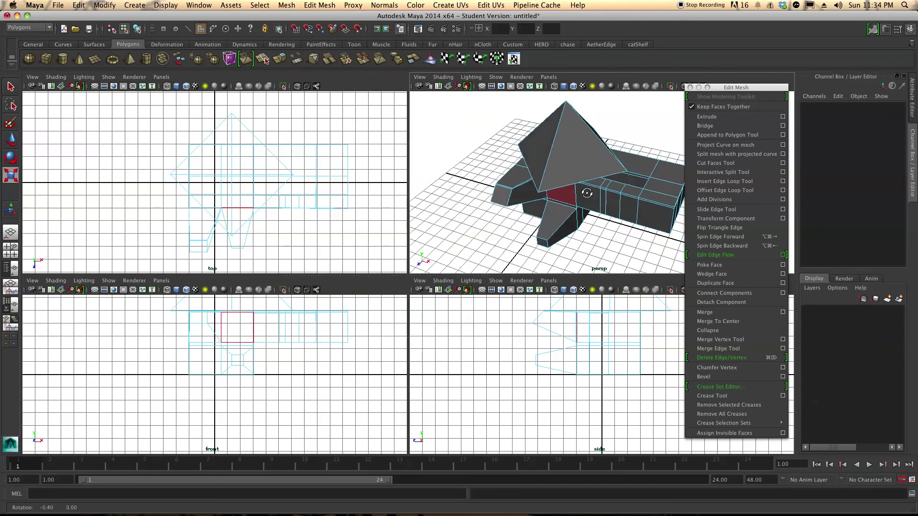
pyautogui.keyDown('alt'); pyautogui.moveTo(679, 206); pyautogui.dragTo(483, 182); pyautogui.keyUp('alt')
pyautogui.keyDown('alt'); pyautogui.moveTo(578, 178); pyautogui.dragTo(594, 189); pyautogui.keyUp('alt')
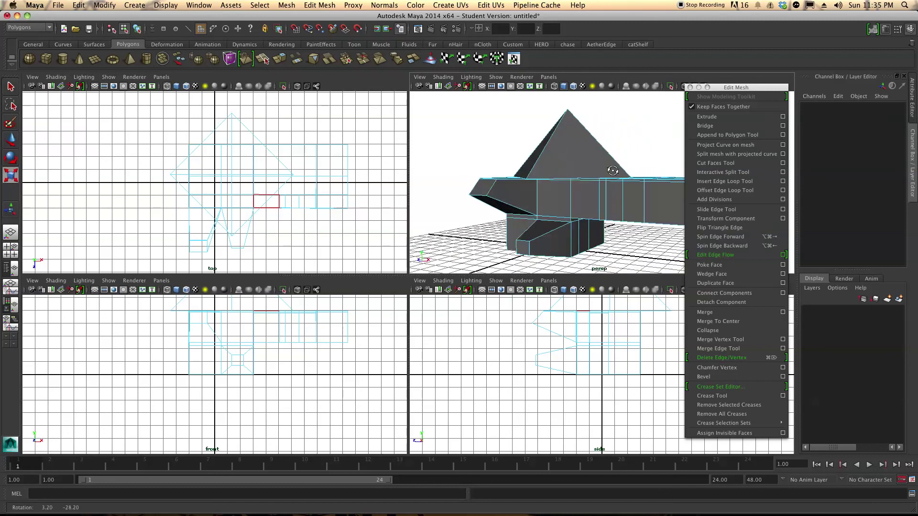
pyautogui.keyDown('alt'); pyautogui.moveTo(681, 171); pyautogui.dragTo(607, 186); pyautogui.keyUp('alt')
pyautogui.click(608, 186)
pyautogui.click(621, 188)
pyautogui.click(602, 188)
pyautogui.click(459, 143)
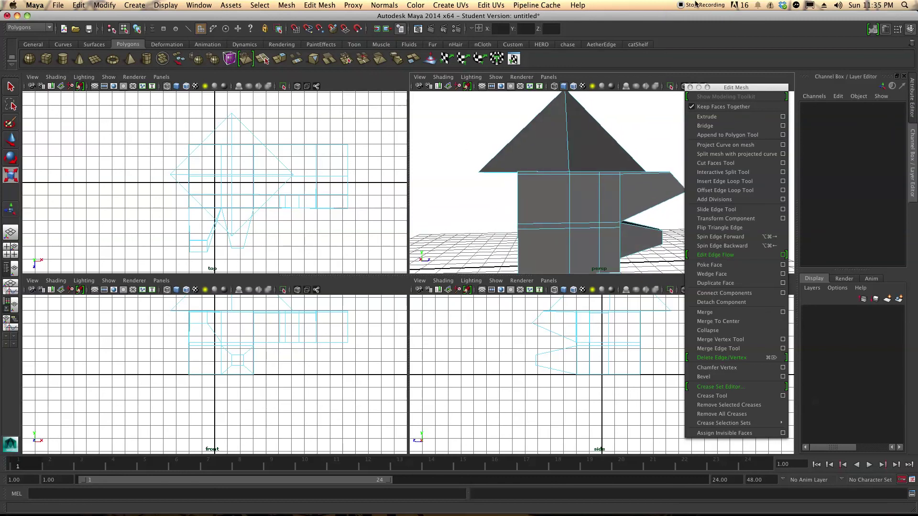